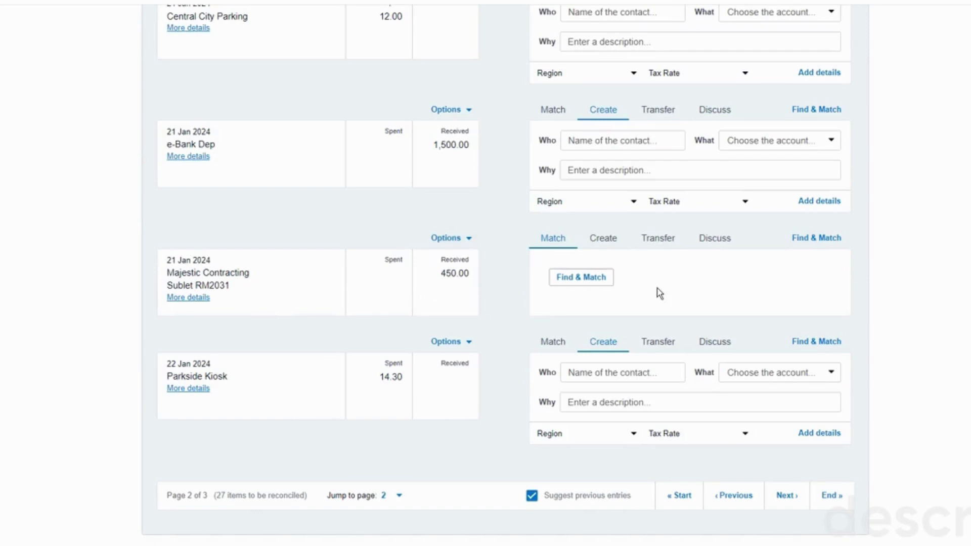
Search for transactions with an amount of 450 to match the Majestic Contracting receipt of 21 Jan 2024
{"action": "left_click", "coordinate": [816, 237]}
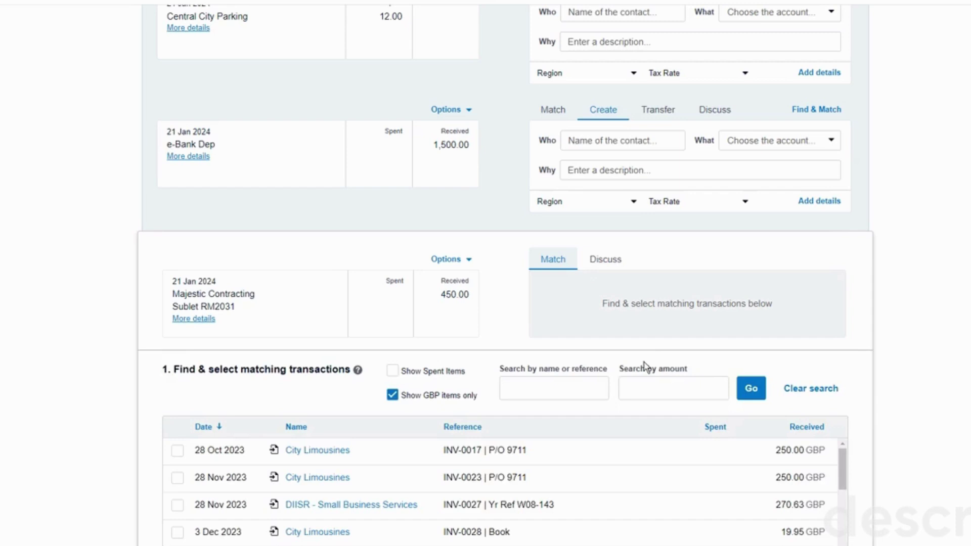
{"action": "left_click", "coordinate": [643, 389]}
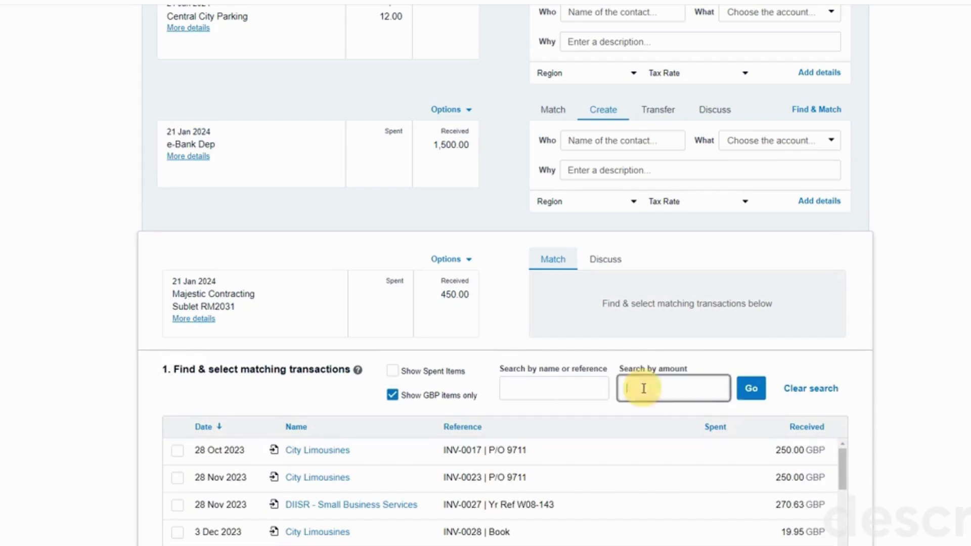
{"action": "type", "text": "450"}
{"action": "left_click", "coordinate": [742, 391]}
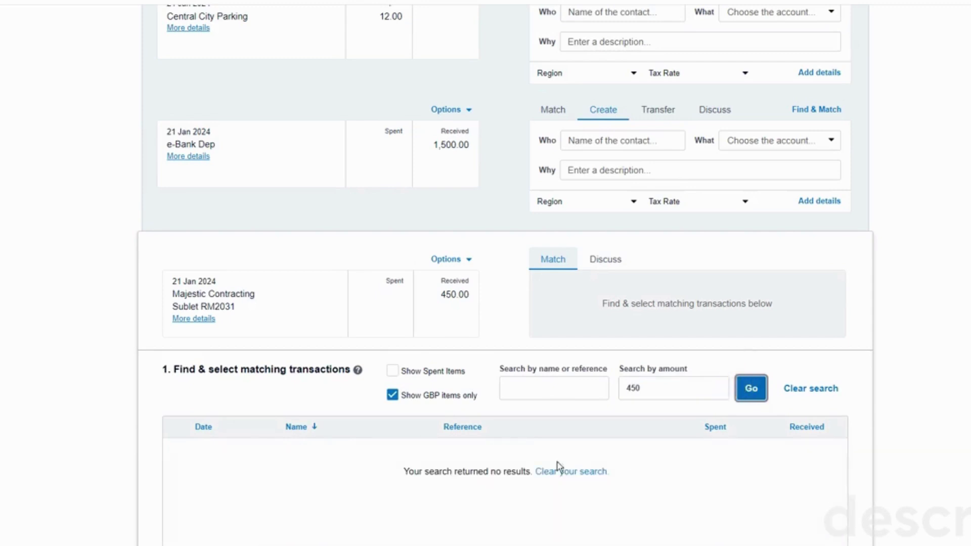
Repeat the 450 amount search with spent items included and the GBP-only restriction removed
{"action": "left_click", "coordinate": [392, 371]}
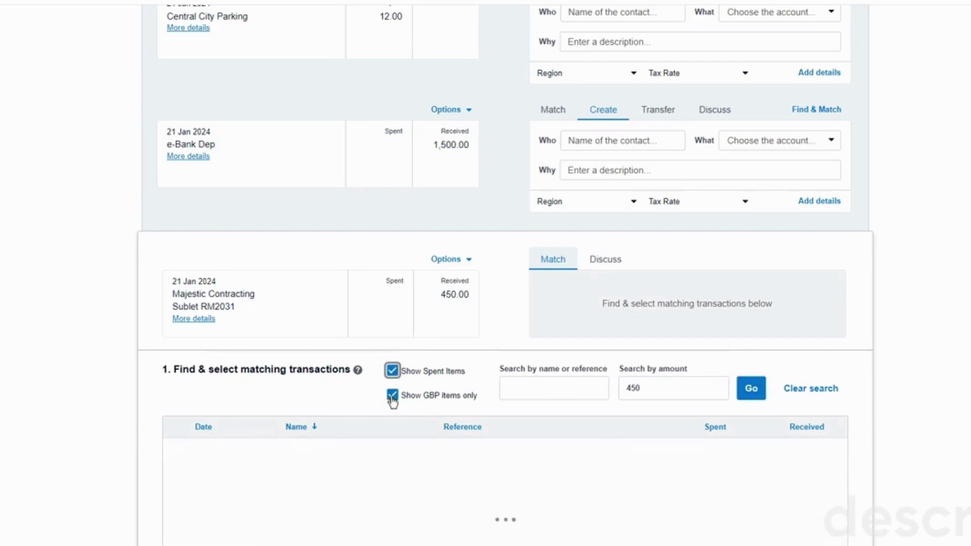
{"action": "left_click", "coordinate": [393, 395]}
{"action": "left_click", "coordinate": [749, 391]}
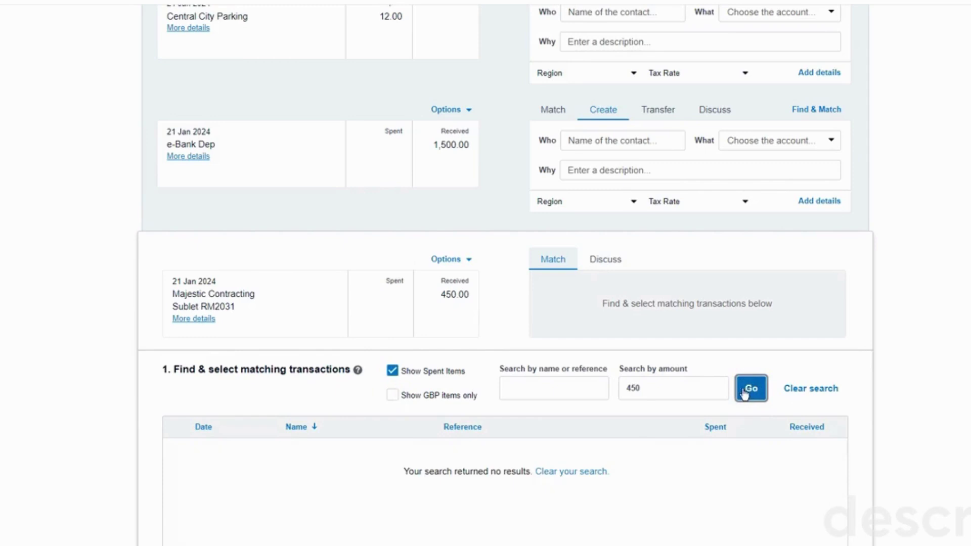
Clear the amount criterion and search the matching transactions by name or reference for "majes"
{"action": "left_click", "coordinate": [646, 389]}
{"action": "key", "text": "BackSpace"}
{"action": "key", "text": "BackSpace"}
{"action": "key", "text": "BackSpace"}
{"action": "left_click", "coordinate": [554, 386]}
{"action": "type", "text": "majes"}
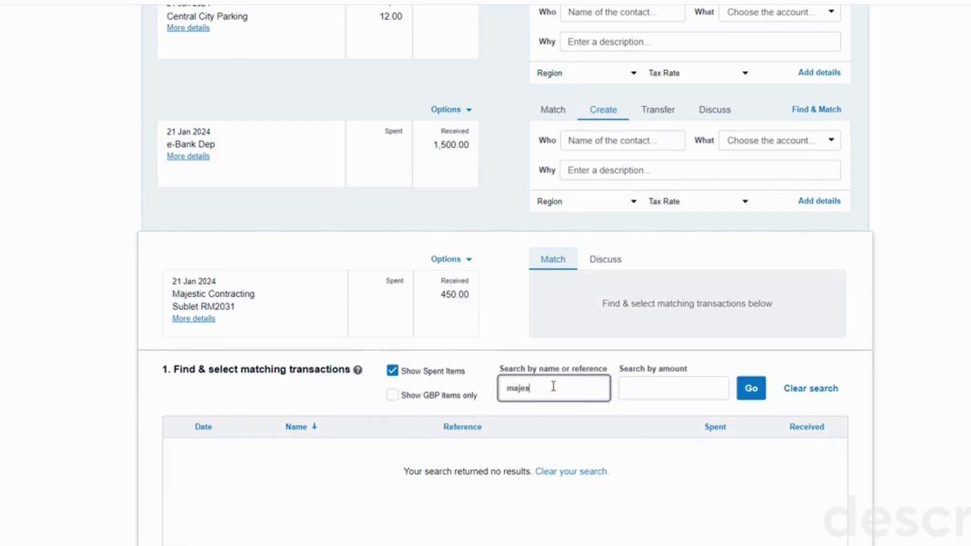
{"action": "left_click", "coordinate": [760, 396]}
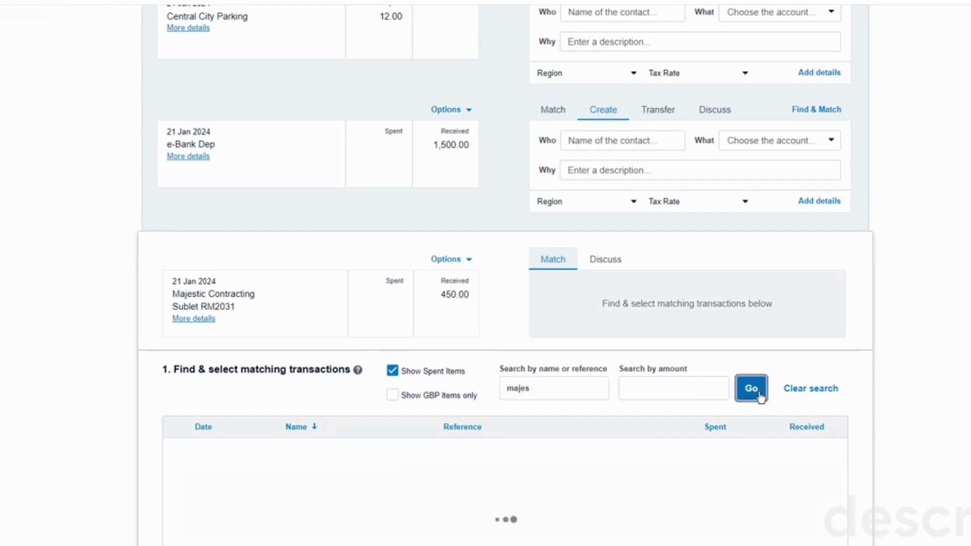
Restrict the "majes" search to GBP items, exclude spent items, and run it again
{"action": "scroll", "coordinate": [761, 398], "scroll_direction": "down", "scroll_amount": 1}
{"action": "scroll", "coordinate": [761, 398], "scroll_direction": "down", "scroll_amount": 1}
{"action": "left_click", "coordinate": [392, 273]}
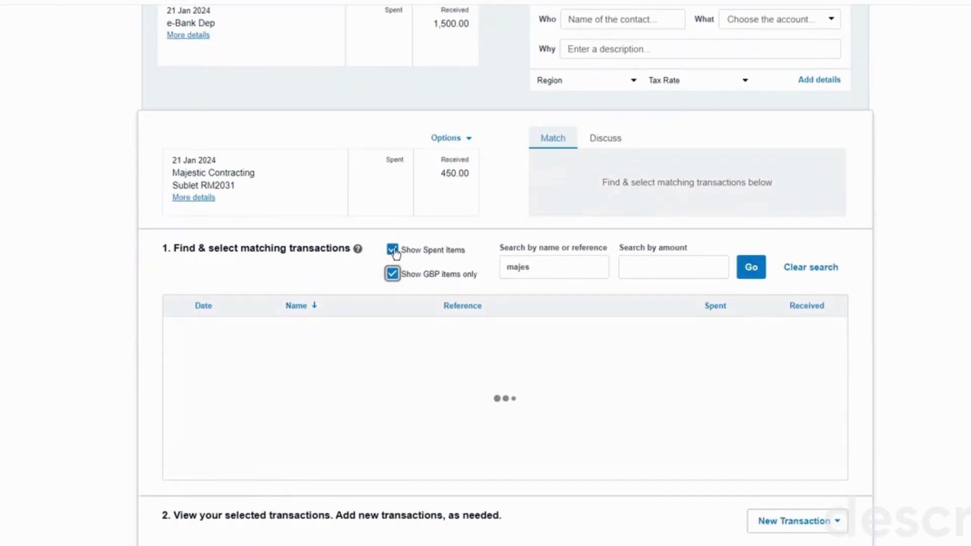
{"action": "left_click", "coordinate": [392, 249]}
{"action": "left_click", "coordinate": [750, 268]}
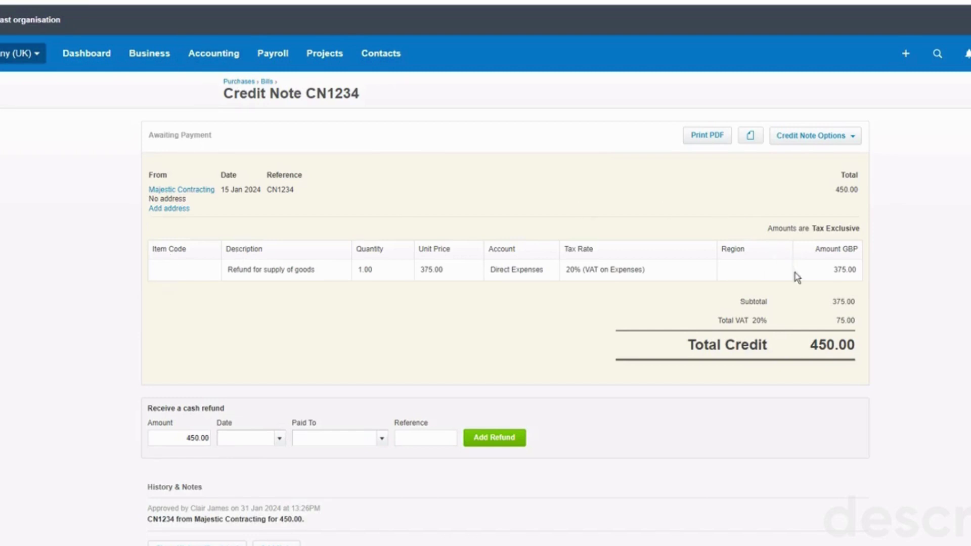
Check the Majestic Contracting statement line's details and set the cash refund date on its credit note to 21 Jan 2024
{"action": "scroll", "coordinate": [795, 392], "scroll_direction": "down", "scroll_amount": 1}
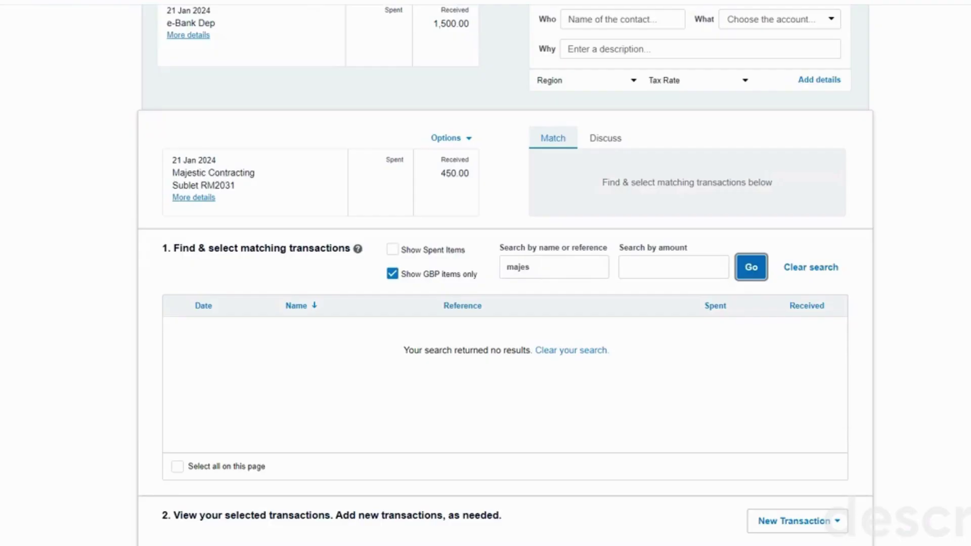
{"action": "left_click", "coordinate": [182, 198]}
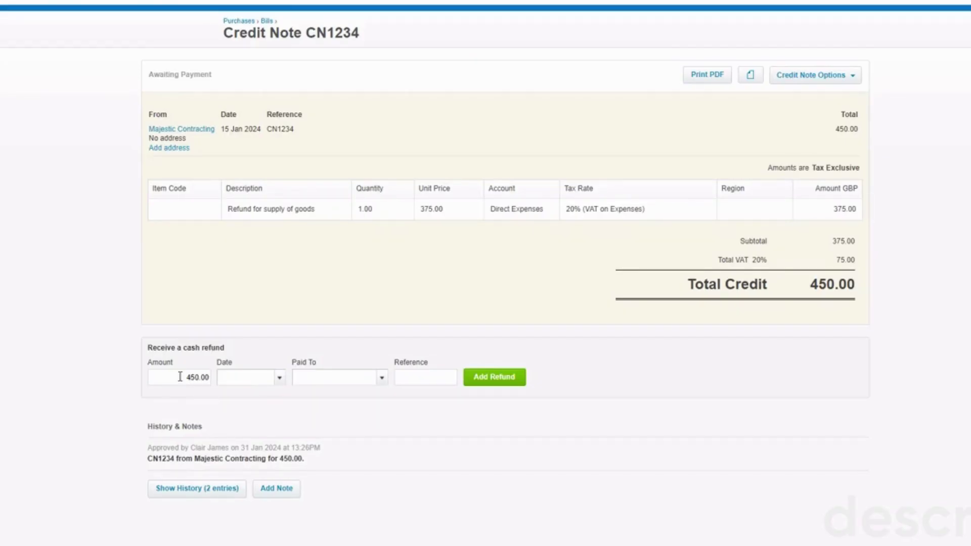
{"action": "left_click", "coordinate": [279, 379]}
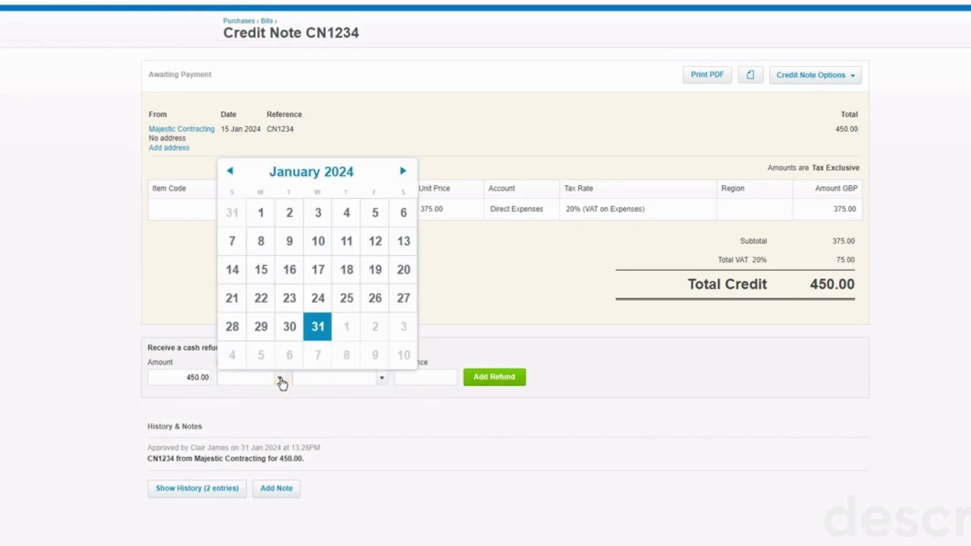
{"action": "left_click", "coordinate": [232, 299]}
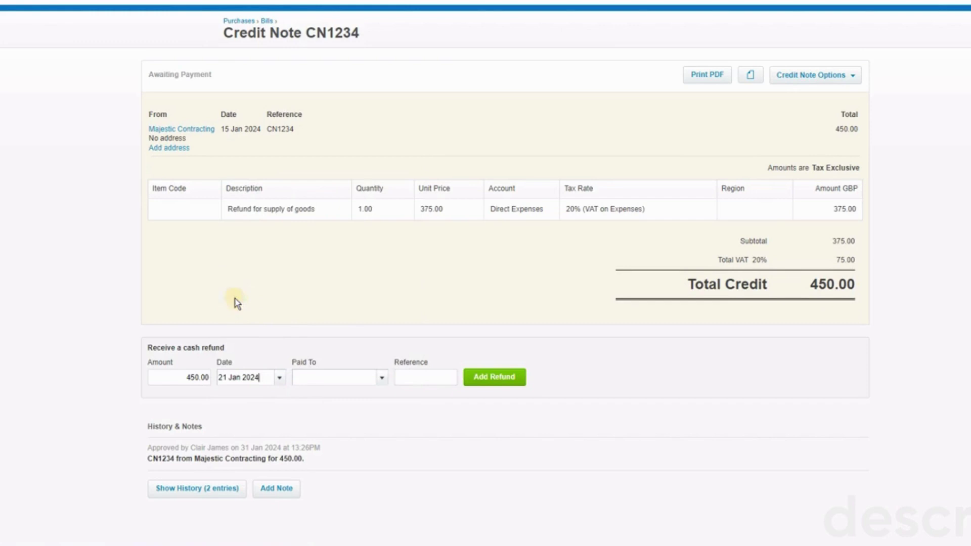
Set the account receiving the credit note's cash refund to 090 - Business Bank Account, checking it against the bank reconciliation page
{"action": "left_click", "coordinate": [381, 380]}
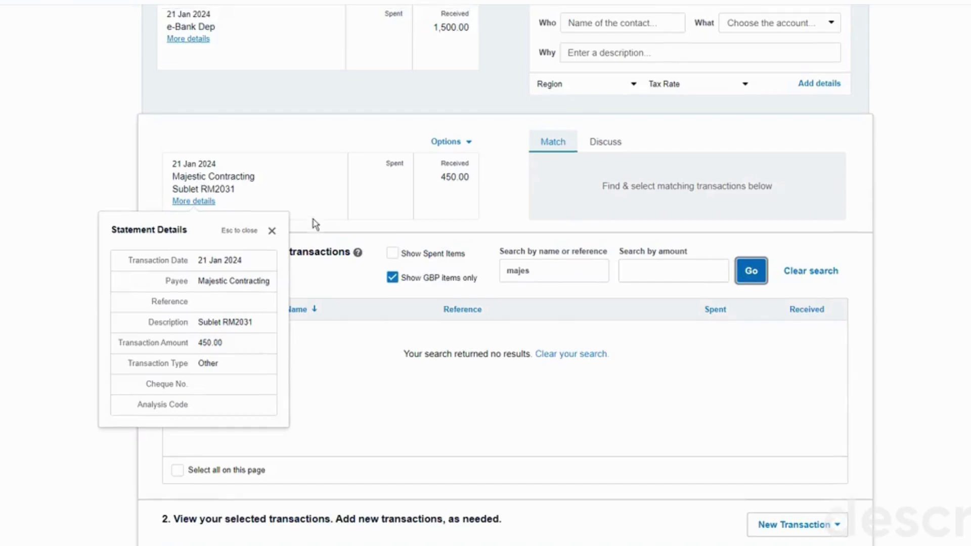
{"action": "scroll", "coordinate": [314, 223], "scroll_direction": "up", "scroll_amount": 10}
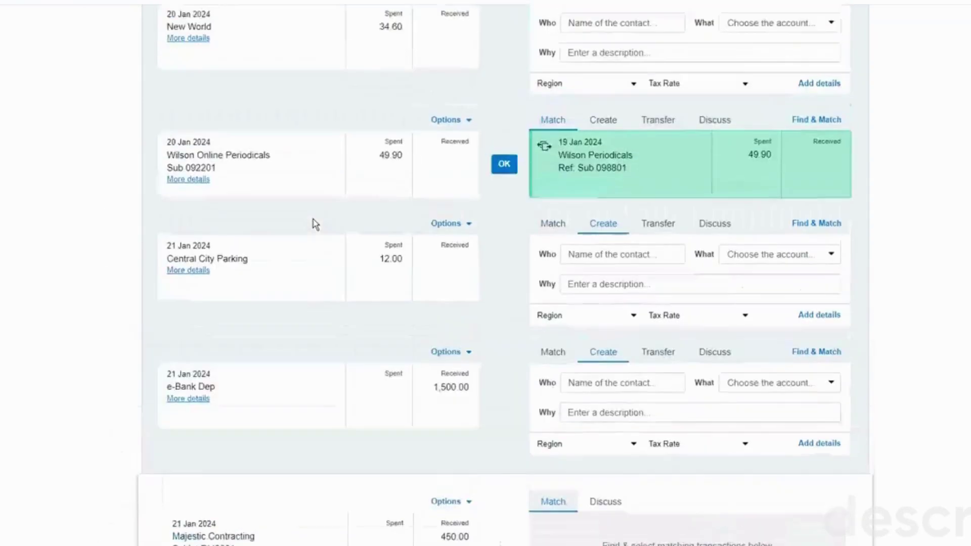
{"action": "scroll", "coordinate": [314, 223], "scroll_direction": "up", "scroll_amount": 10}
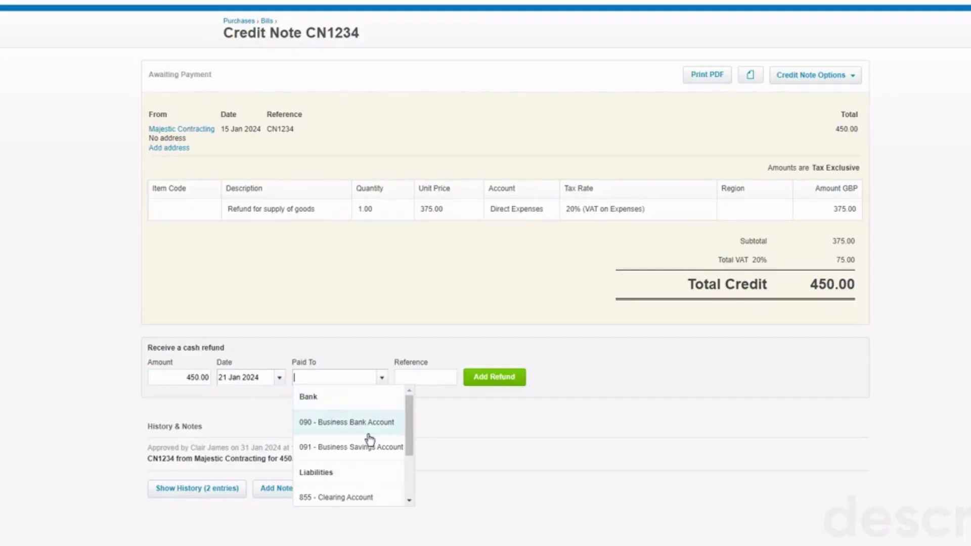
{"action": "left_click", "coordinate": [331, 424]}
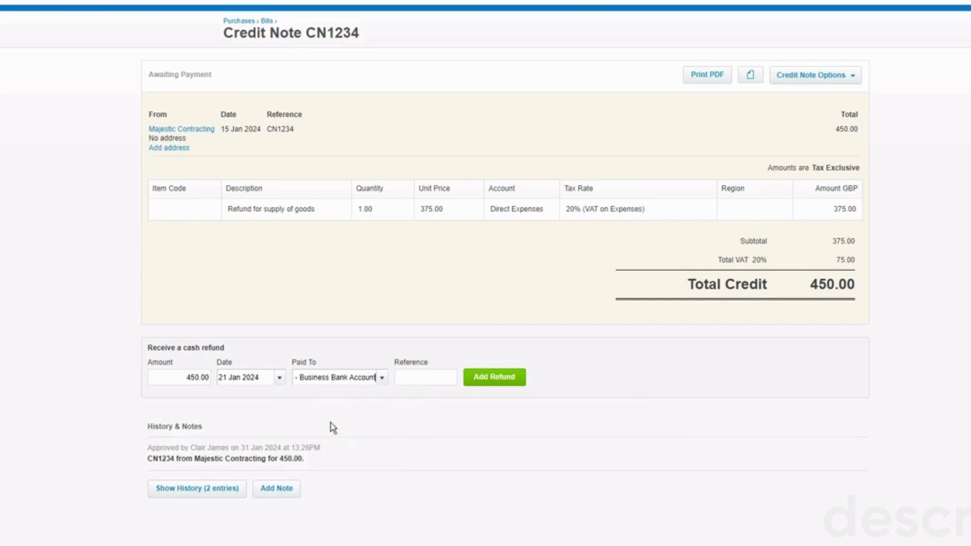
Enter "Refund" as the cash refund's reference and add the refund to the credit note
{"action": "left_click", "coordinate": [430, 377]}
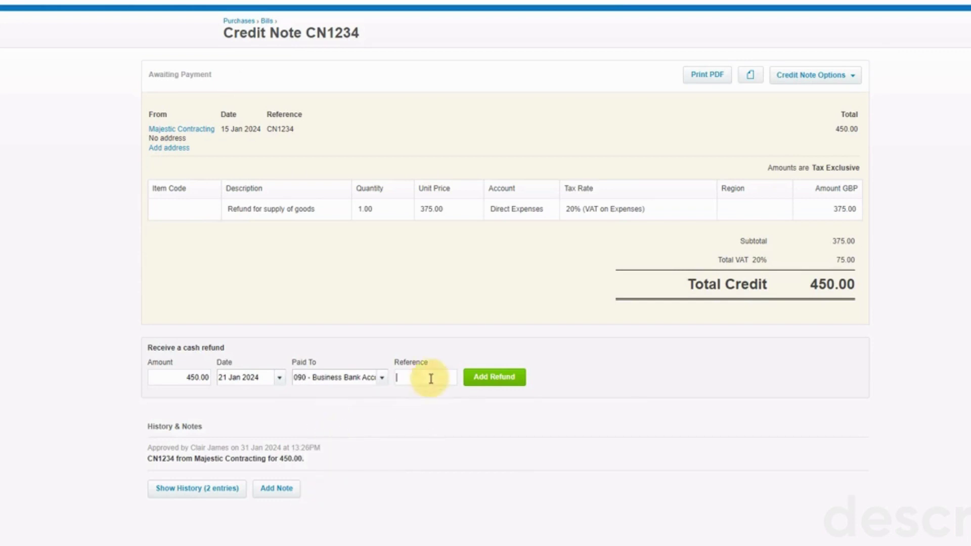
{"action": "type", "text": "Refund"}
{"action": "left_click", "coordinate": [502, 383]}
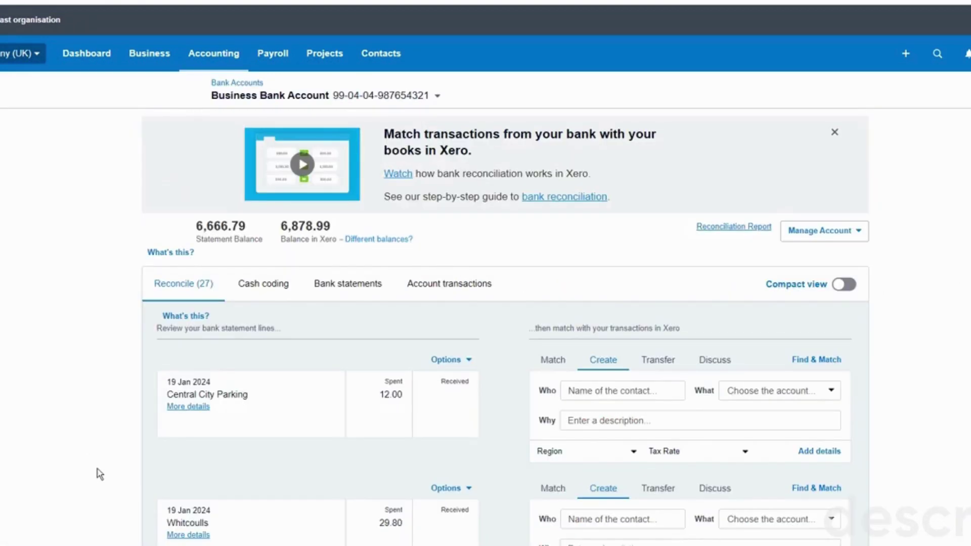
Reconcile the 450.00 Majestic Contracting receipt of 21 Jan 2024 with the suggested refund payment
{"action": "scroll", "coordinate": [100, 474], "scroll_direction": "down", "scroll_amount": 15}
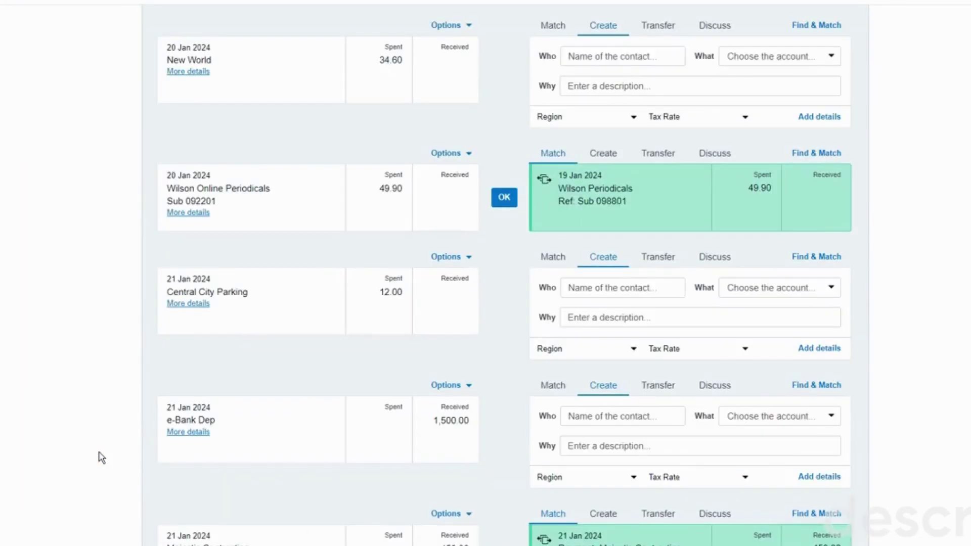
{"action": "scroll", "coordinate": [99, 457], "scroll_direction": "down", "scroll_amount": 5}
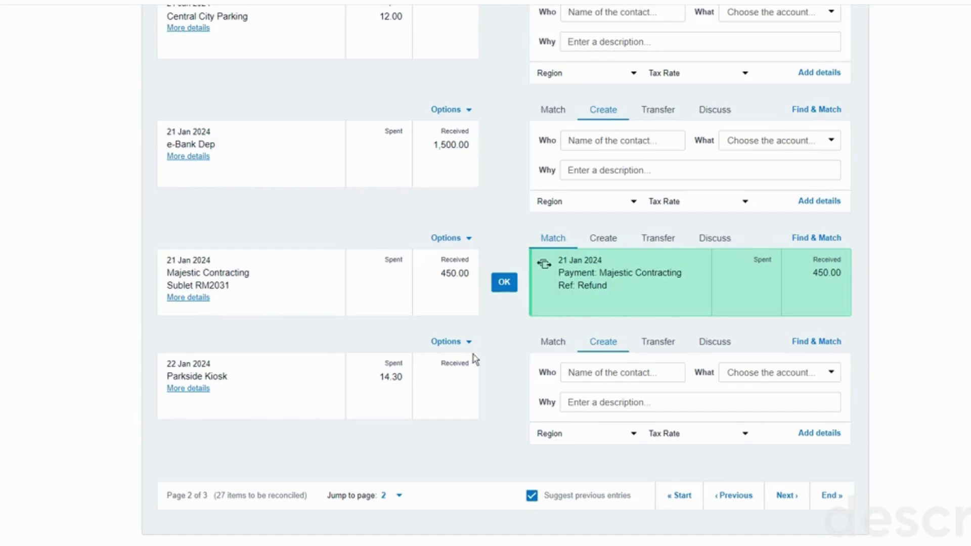
{"action": "left_click", "coordinate": [504, 284]}
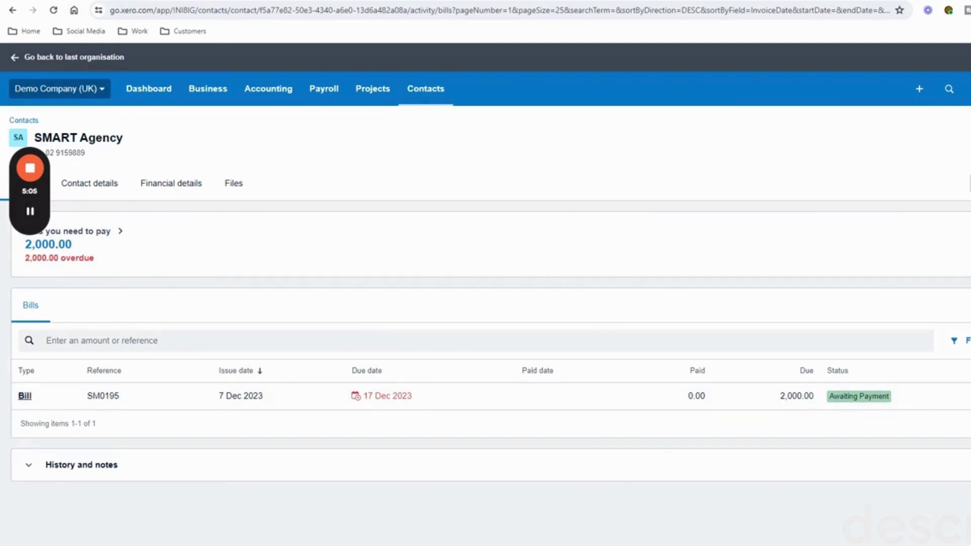
On the bank reconciliation page, assign the 10 Dec 2023 Smart Agency payment to contact SMART Agency and account 325 - Direct Expenses
{"action": "key", "text": "ctrl+Tab"}
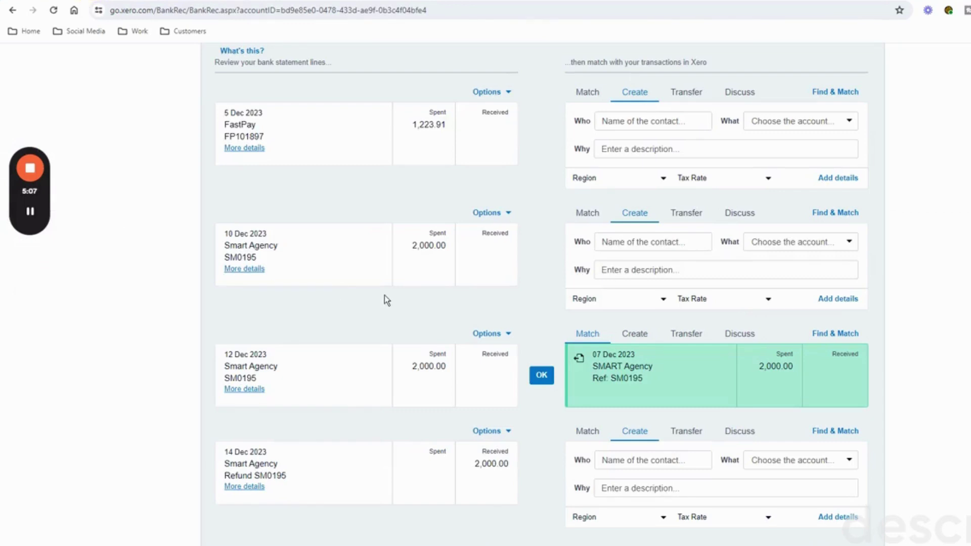
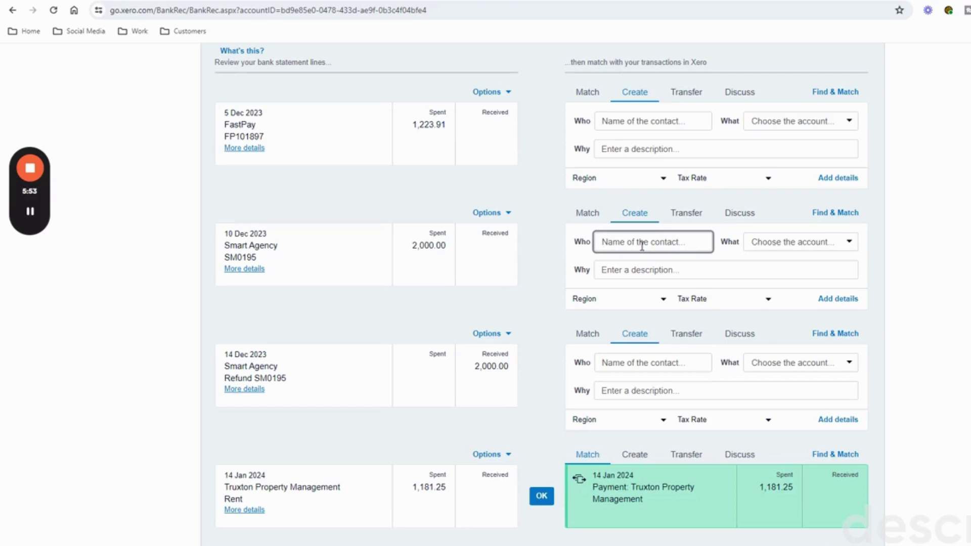
{"action": "left_click", "coordinate": [642, 246]}
{"action": "type", "text": "smart"}
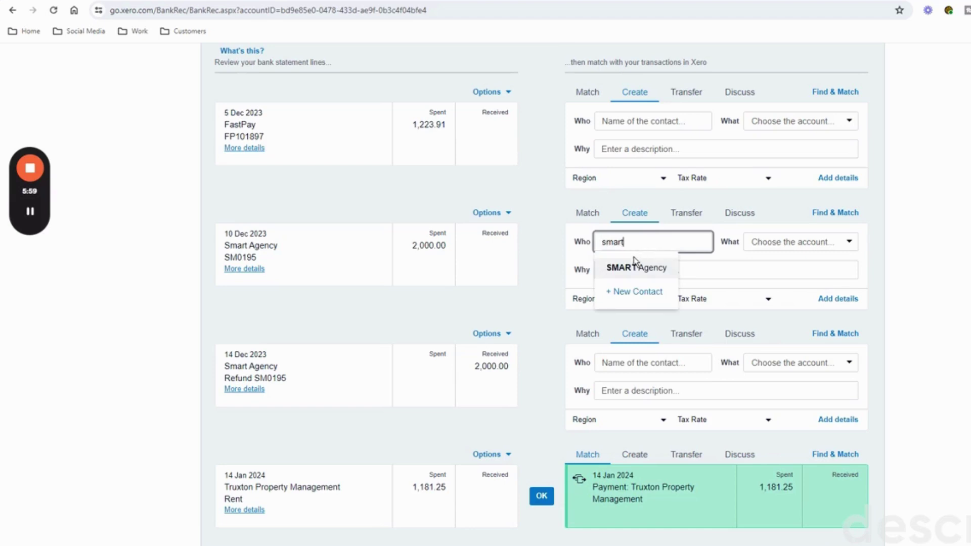
{"action": "left_click", "coordinate": [635, 271]}
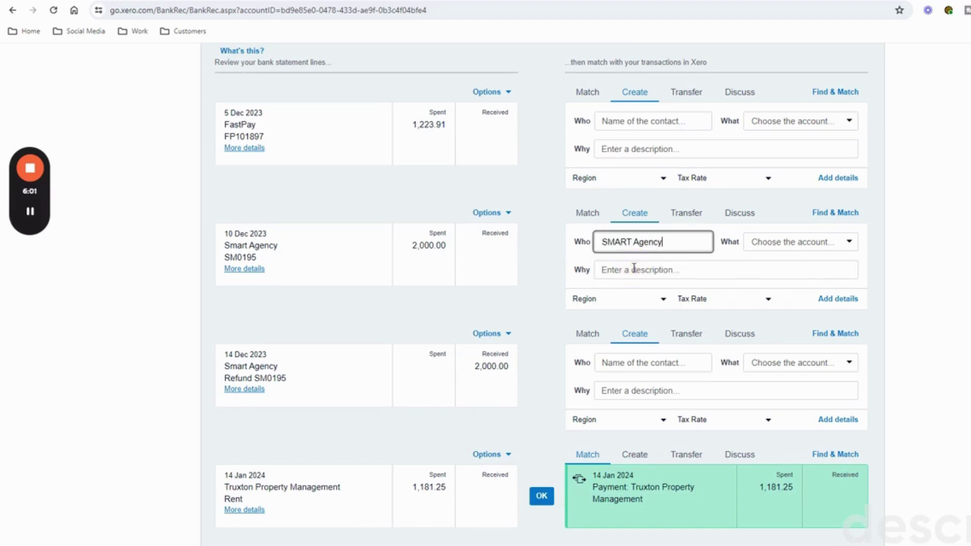
{"action": "left_click", "coordinate": [775, 241]}
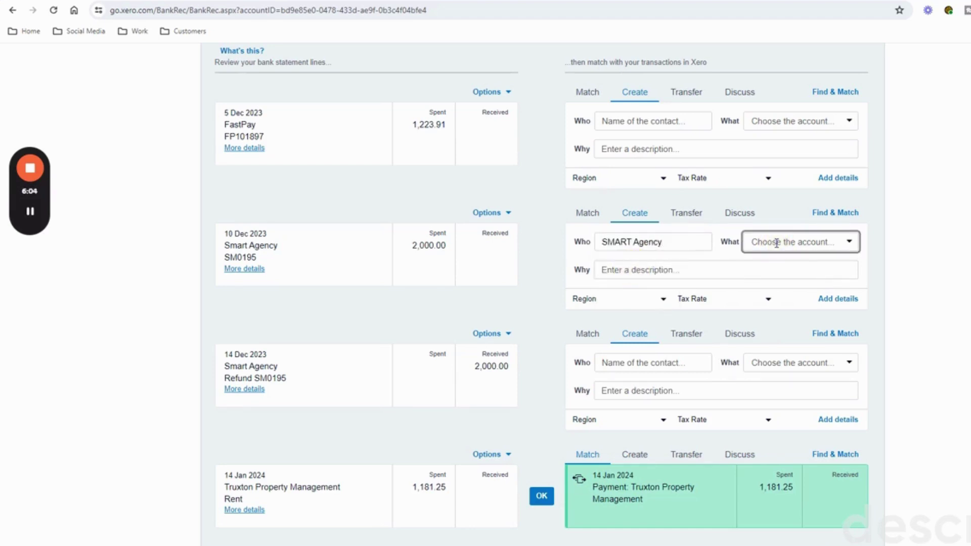
{"action": "type", "text": "325"}
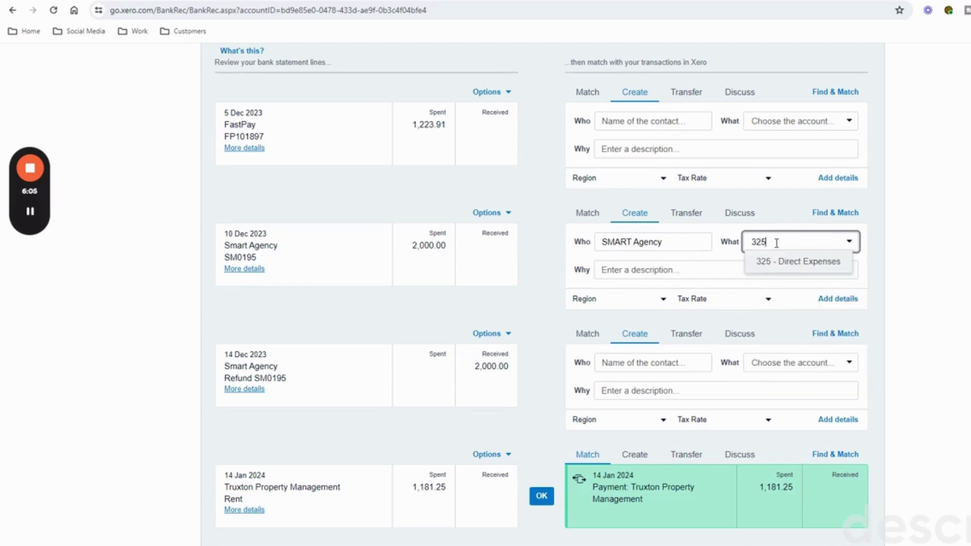
{"action": "left_click", "coordinate": [778, 263]}
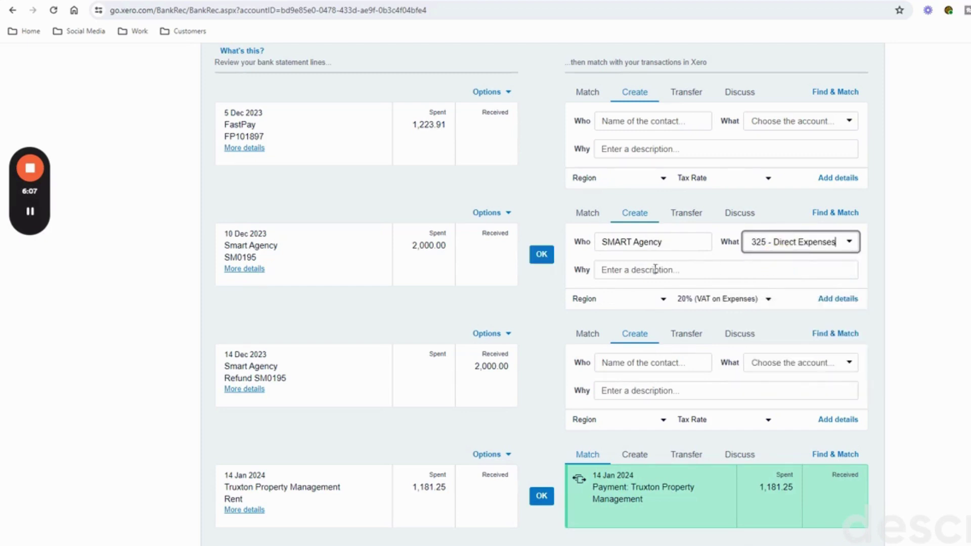
Set the tax rate of the 10 Dec 2023 Smart Agency payment to No VAT
{"action": "left_click", "coordinate": [648, 273]}
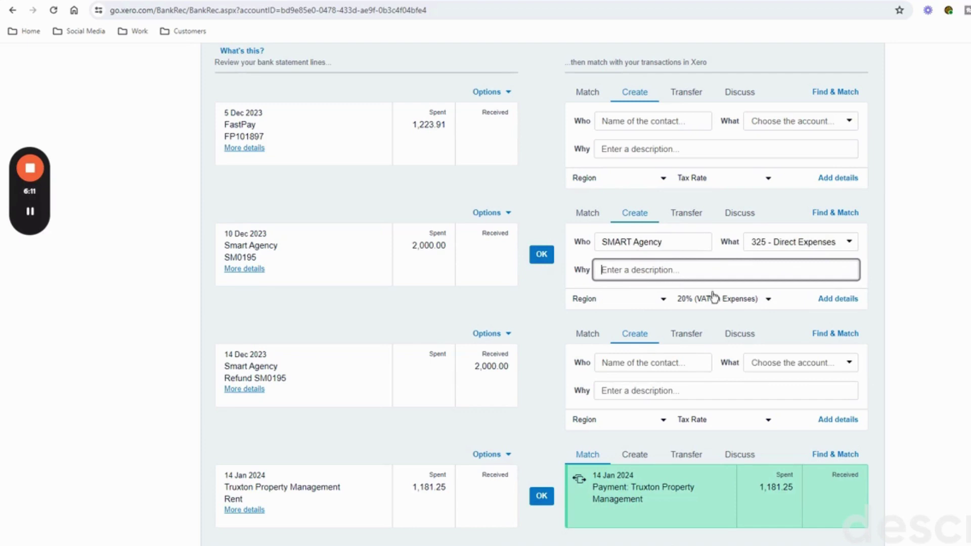
{"action": "left_click", "coordinate": [766, 301]}
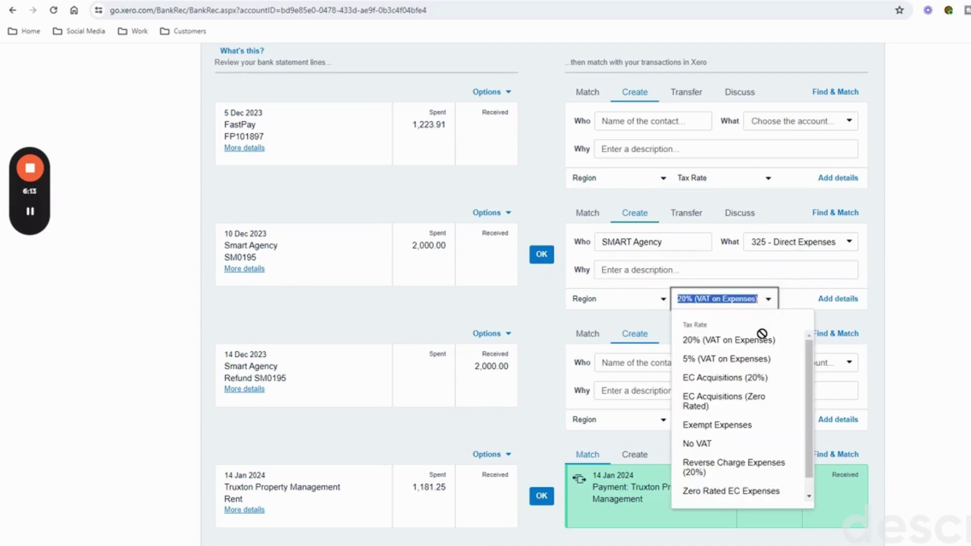
{"action": "left_click", "coordinate": [701, 445]}
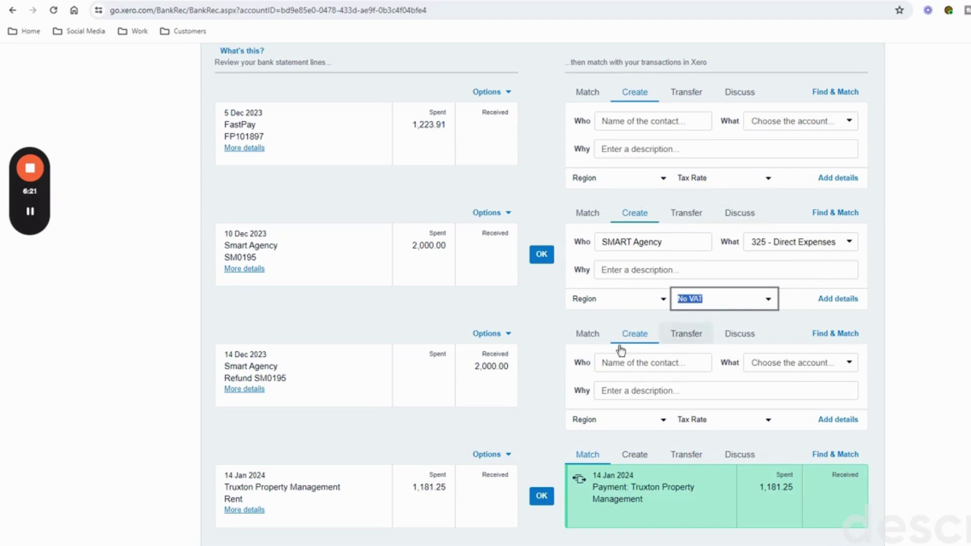
Code the 14 Dec 2023 Smart Agency refund to contact SMART Agency, account 325 - Direct Expenses, with tax rate No VAT
{"action": "left_click", "coordinate": [610, 363]}
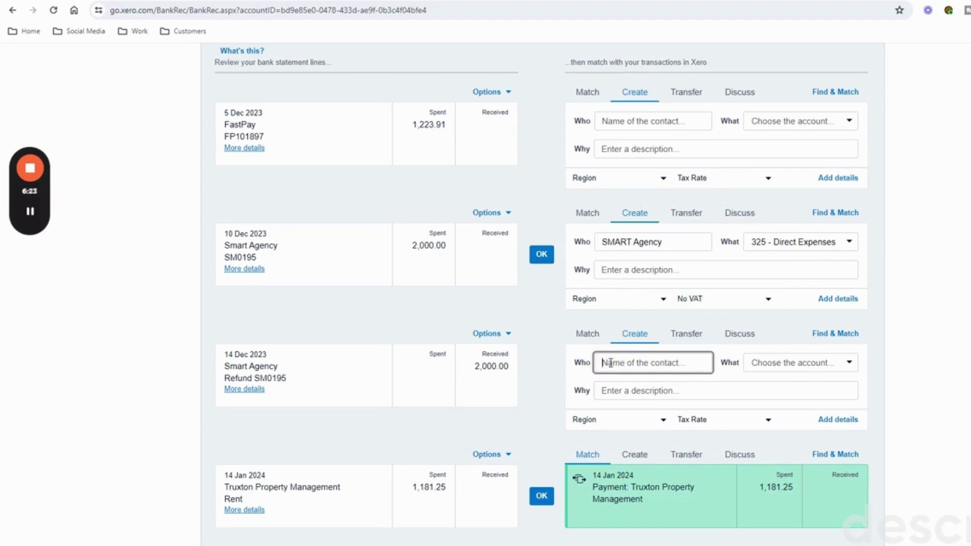
{"action": "type", "text": "smart"}
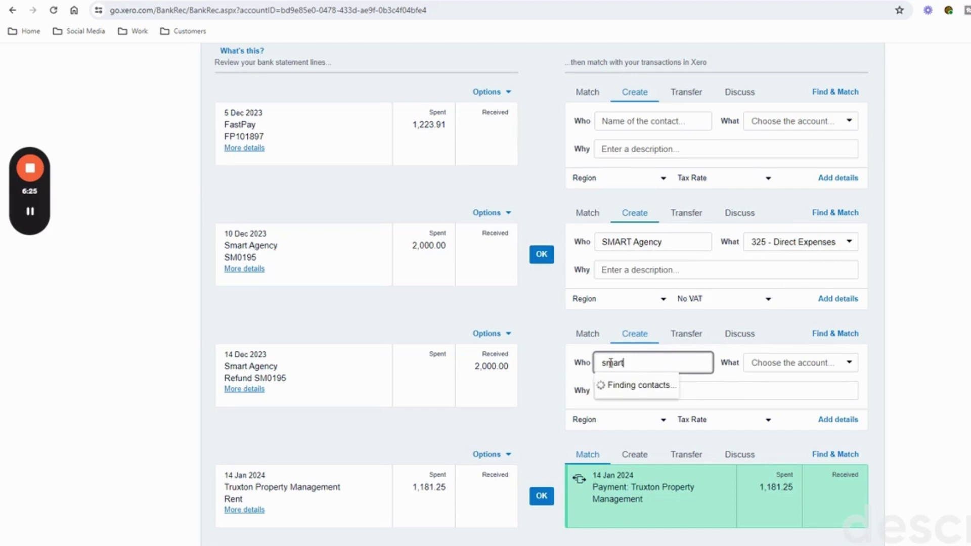
{"action": "left_click", "coordinate": [622, 385]}
{"action": "left_click", "coordinate": [759, 363]}
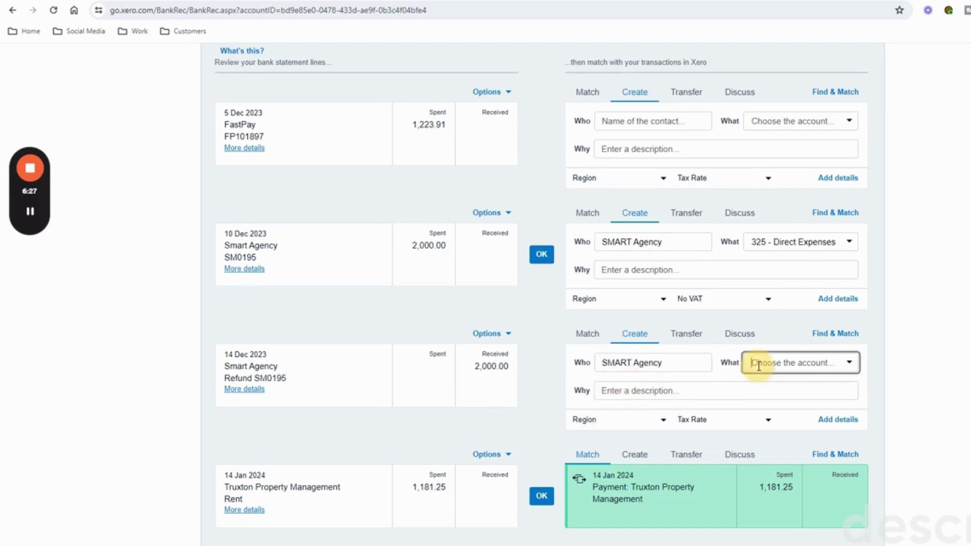
{"action": "type", "text": "325"}
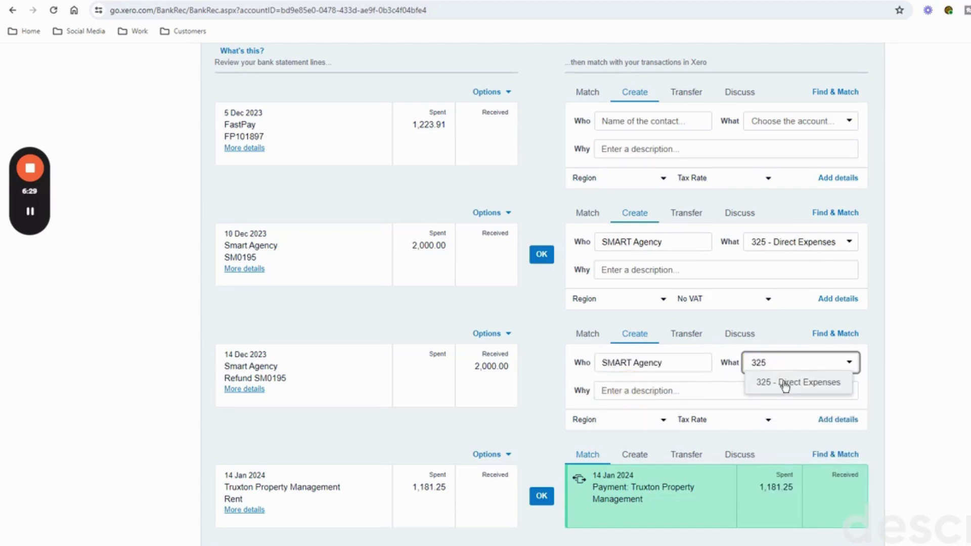
{"action": "left_click", "coordinate": [784, 387]}
{"action": "left_click", "coordinate": [767, 423]}
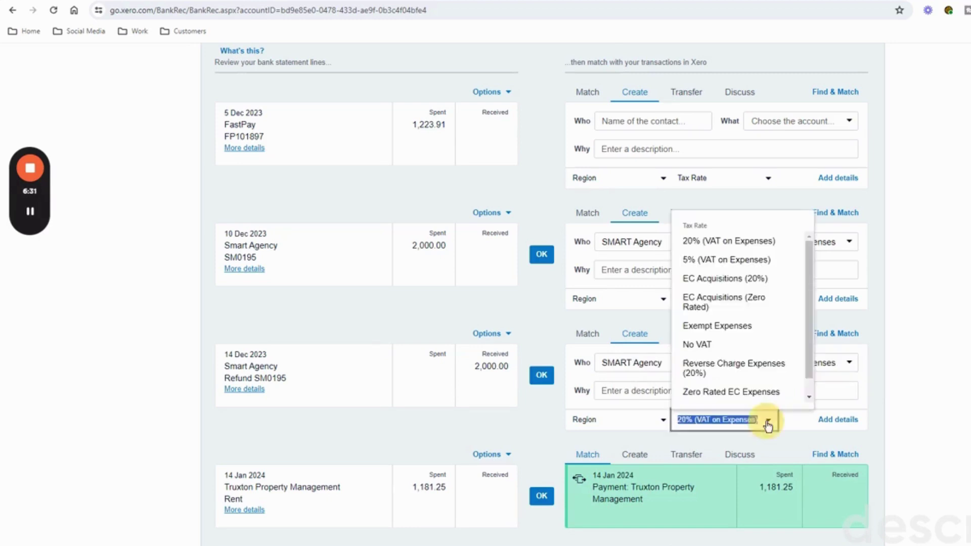
{"action": "left_click", "coordinate": [697, 344]}
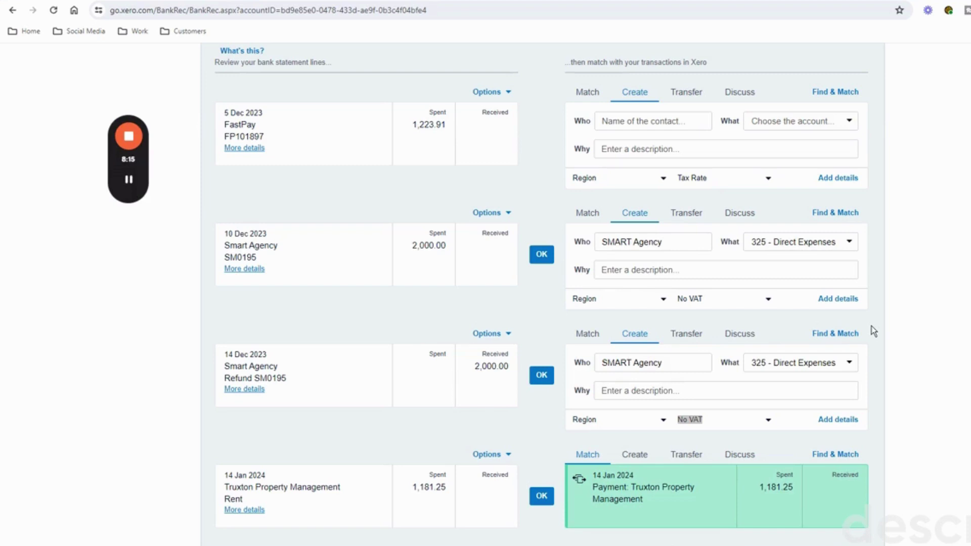
View the 10 Dec 2023 Smart Agency payment's statement details and search its possible matching transactions for the name "smart"
{"action": "left_click", "coordinate": [256, 273]}
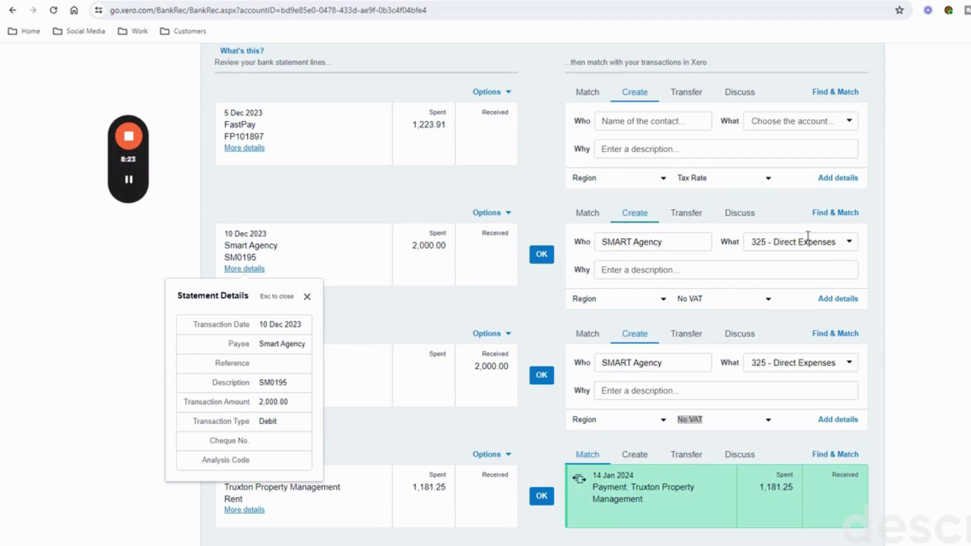
{"action": "left_click", "coordinate": [839, 213]}
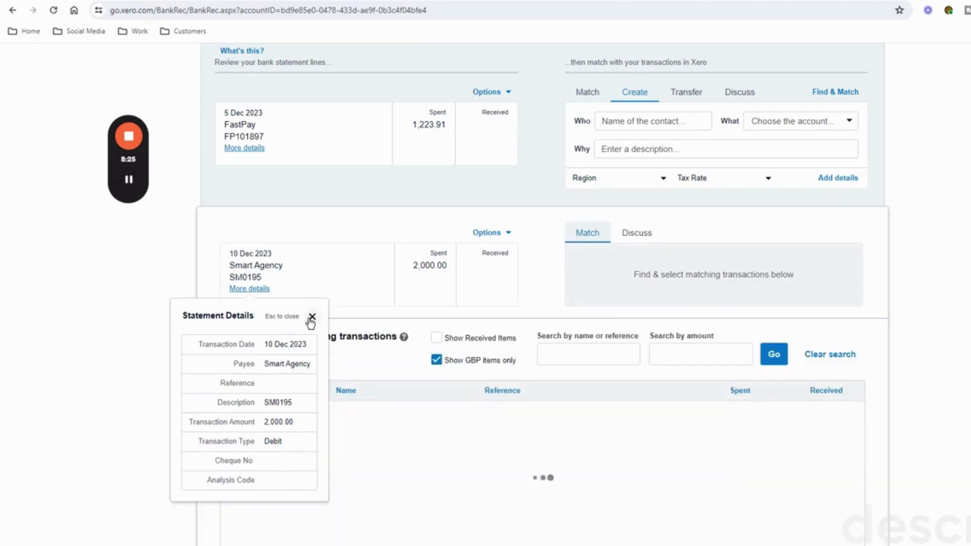
{"action": "left_click", "coordinate": [309, 317]}
{"action": "scroll", "coordinate": [505, 329], "scroll_direction": "down", "scroll_amount": 2}
{"action": "left_click", "coordinate": [570, 238]}
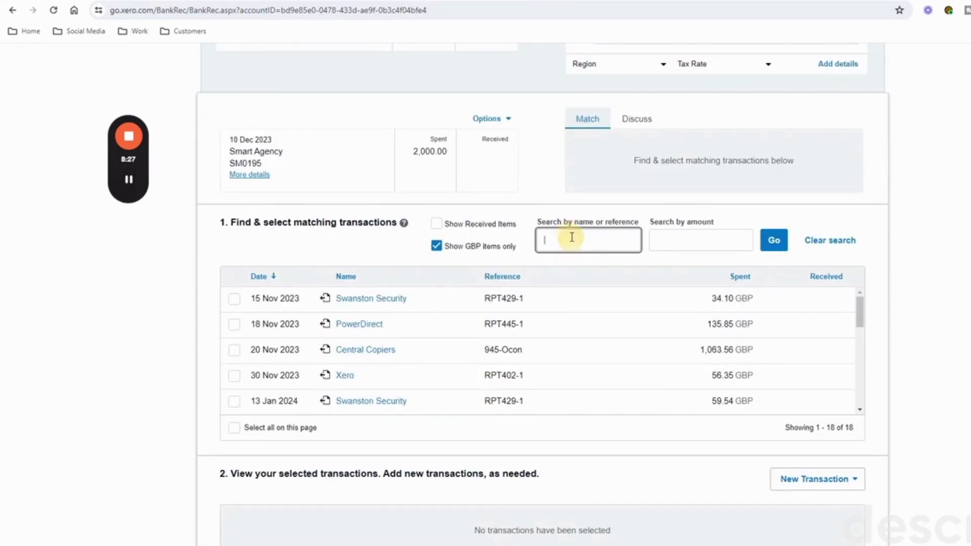
{"action": "type", "text": "smart"}
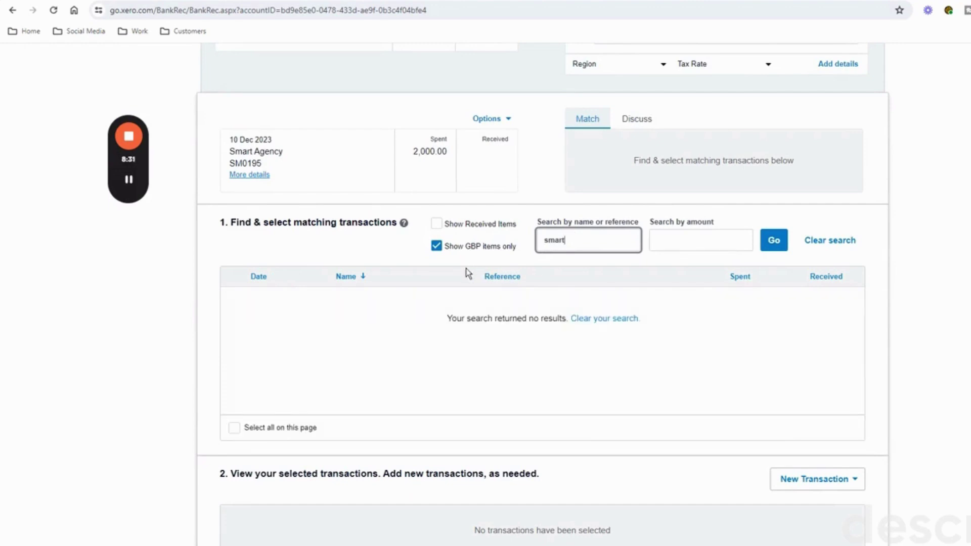
Clear the name search and search the matching transactions by the amount 2000
{"action": "key", "text": "BackSpace"}
{"action": "key", "text": "BackSpace"}
{"action": "key", "text": "BackSpace"}
{"action": "key", "text": "BackSpace"}
{"action": "key", "text": "BackSpace"}
{"action": "left_click", "coordinate": [685, 243]}
{"action": "type", "text": "2000"}
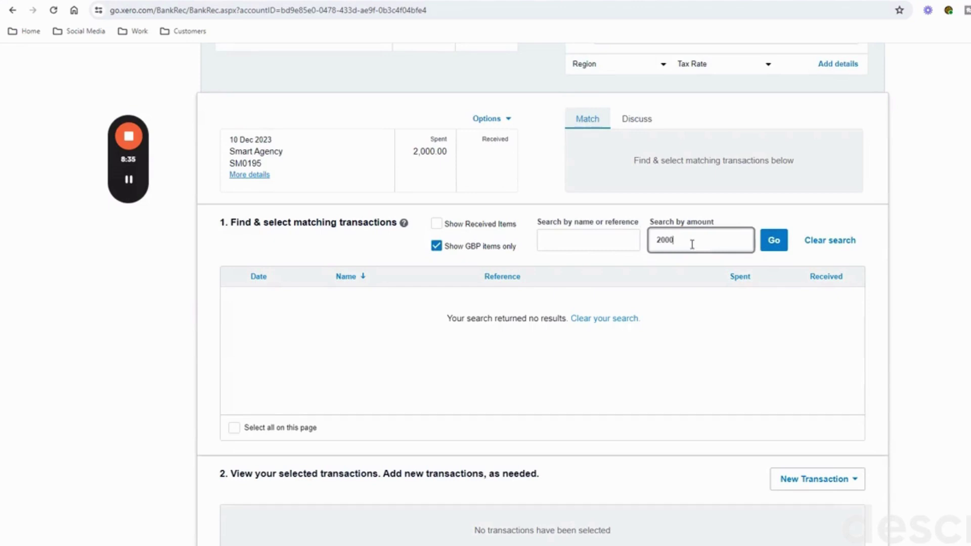
{"action": "left_click", "coordinate": [776, 242]}
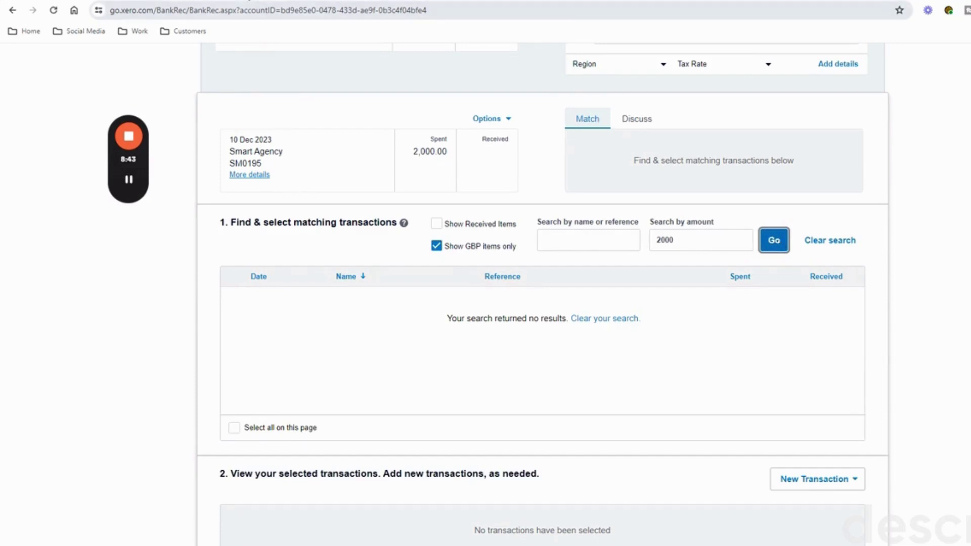
Check the bills on the SMART Agency contact page, return to the bank reconciliation and cancel the matching search
{"action": "key", "text": "ctrl+Tab"}
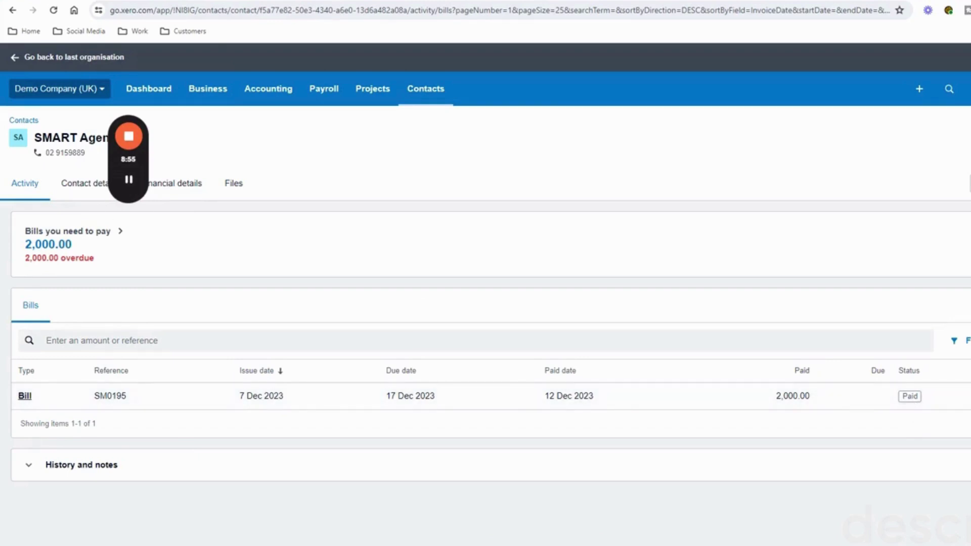
{"action": "left_click", "coordinate": [91, 2]}
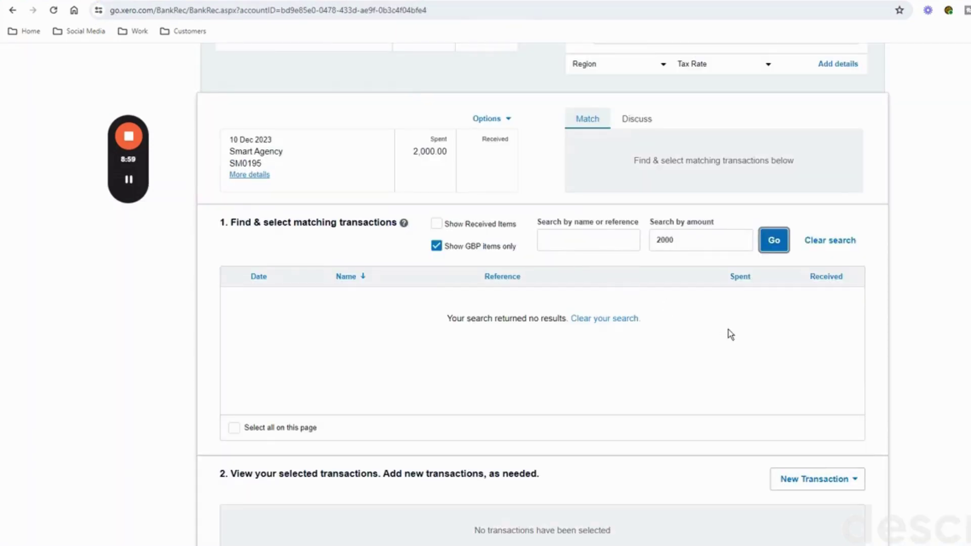
{"action": "scroll", "coordinate": [738, 336], "scroll_direction": "down", "scroll_amount": 3}
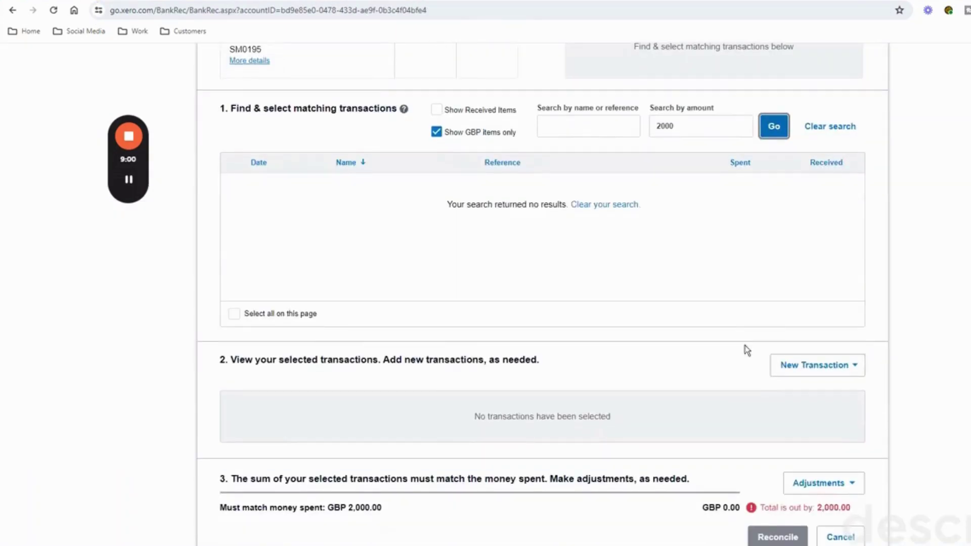
{"action": "left_click", "coordinate": [845, 534]}
{"action": "scroll", "coordinate": [558, 287], "scroll_direction": "up", "scroll_amount": 3}
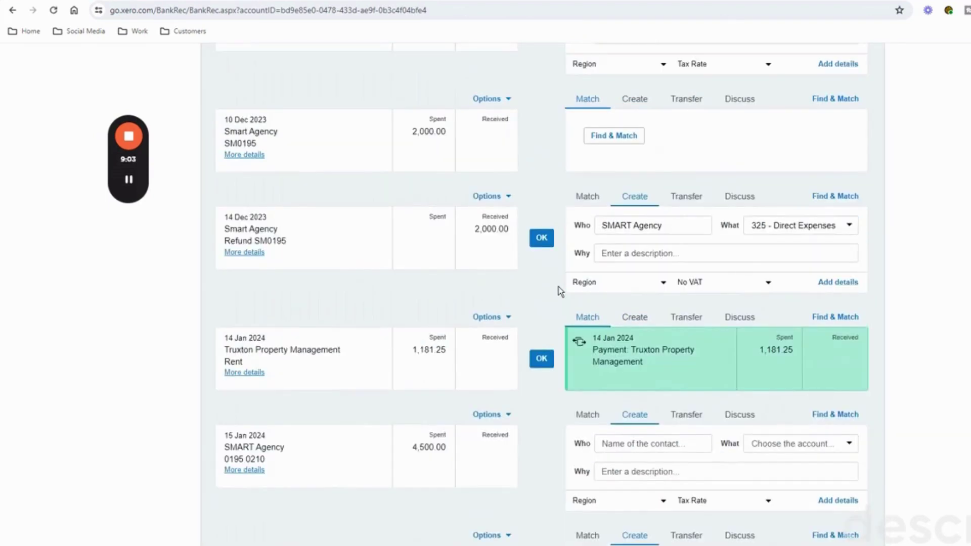
{"action": "scroll", "coordinate": [558, 287], "scroll_direction": "up", "scroll_amount": 1}
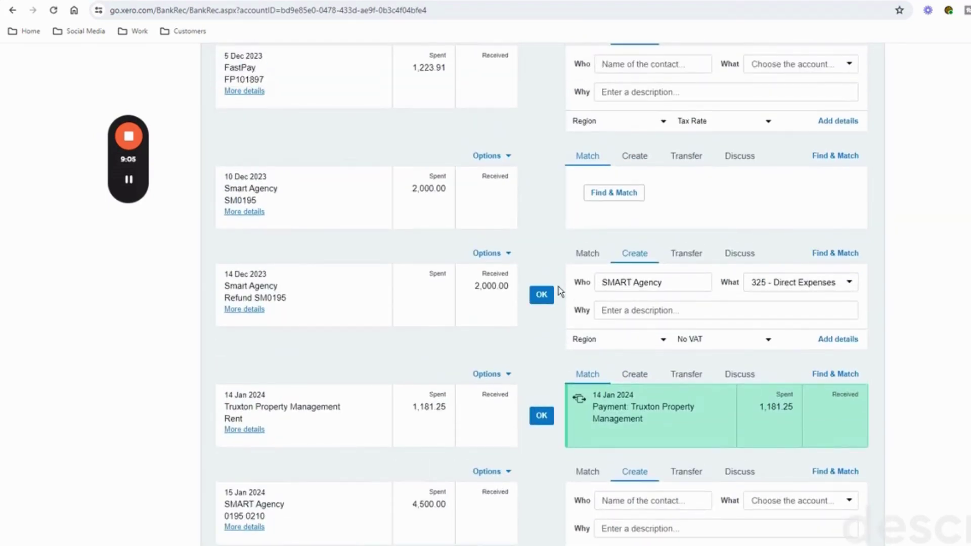
Add a new Spend Money transaction to the 10 Dec 2023 Smart Agency payment through Find & Match and set its type to Overpayment
{"action": "left_click", "coordinate": [824, 157]}
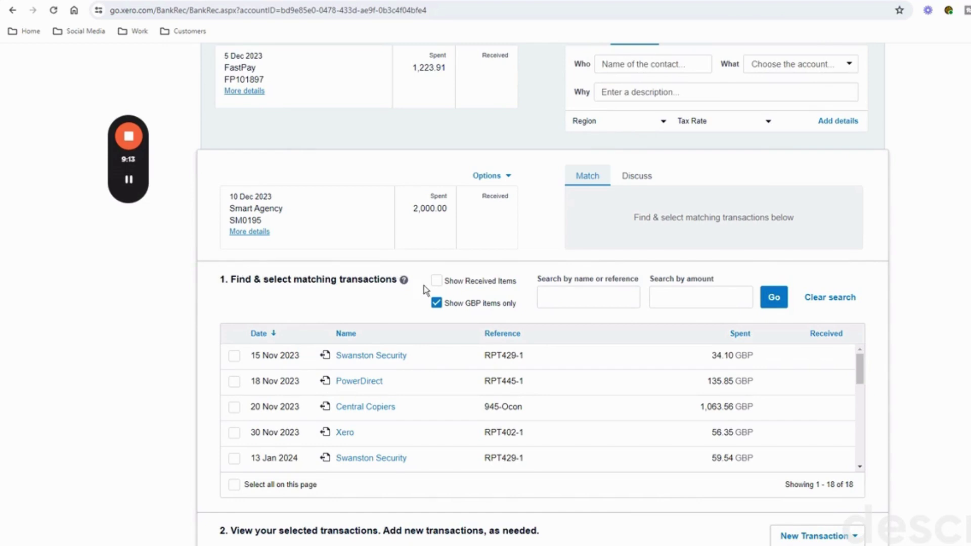
{"action": "scroll", "coordinate": [424, 285], "scroll_direction": "down", "scroll_amount": 2}
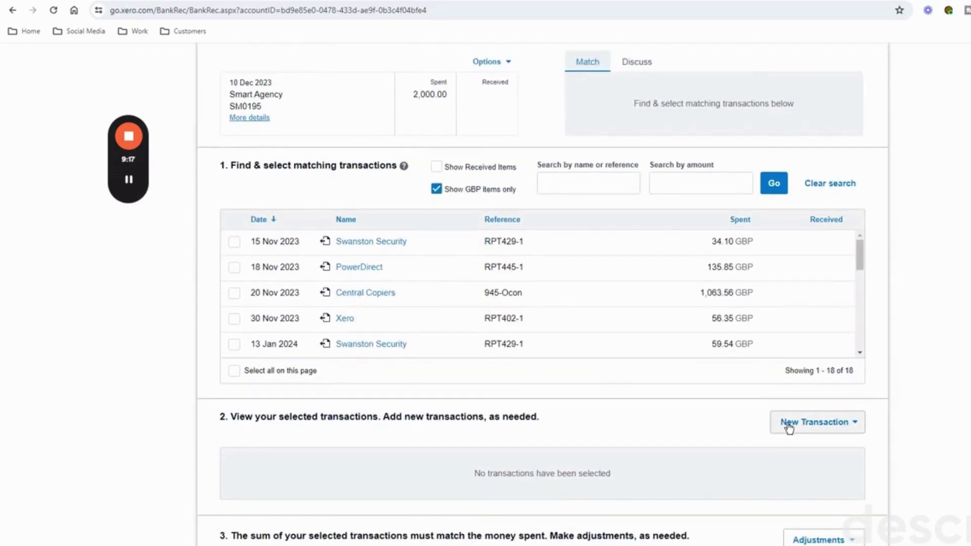
{"action": "scroll", "coordinate": [788, 427], "scroll_direction": "down", "scroll_amount": 1}
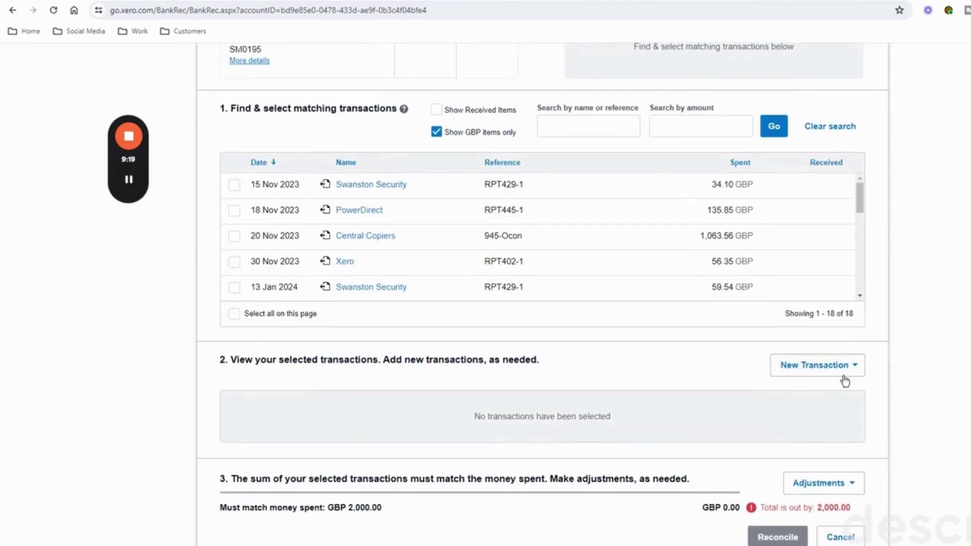
{"action": "left_click", "coordinate": [858, 367]}
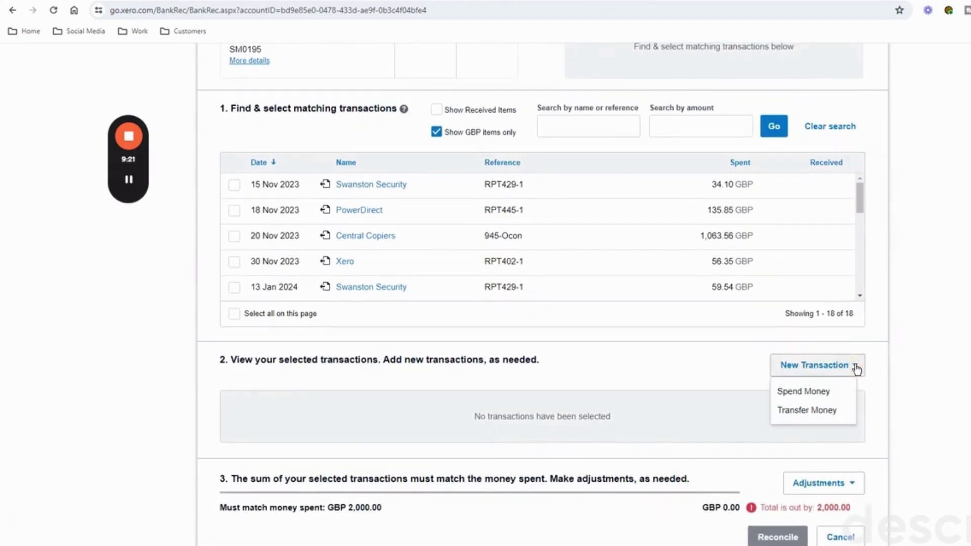
{"action": "left_click", "coordinate": [818, 392]}
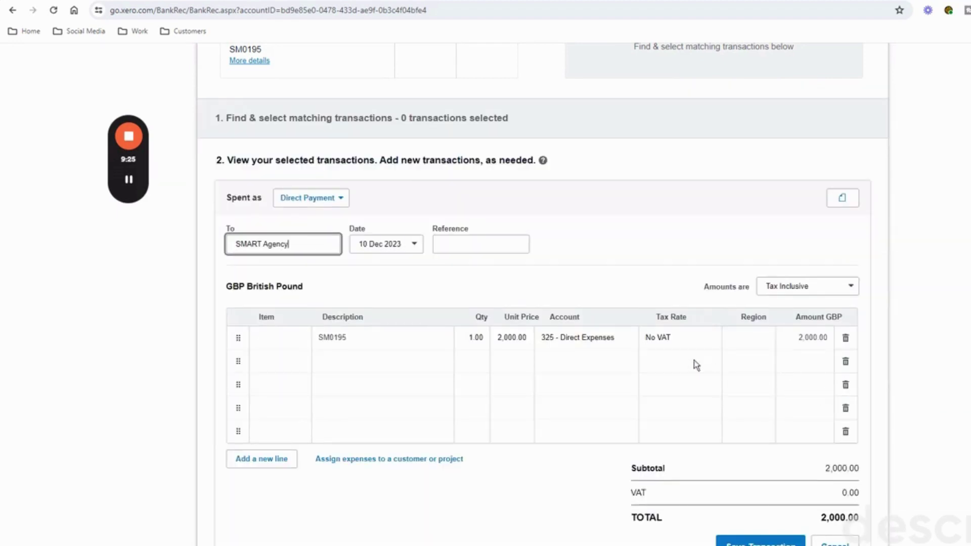
{"action": "left_click", "coordinate": [340, 200]}
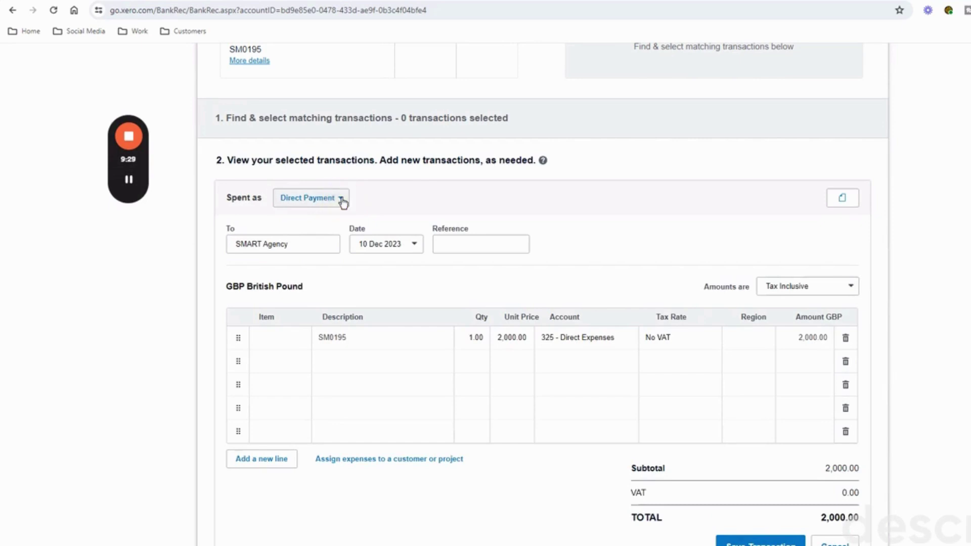
{"action": "left_click", "coordinate": [325, 200]}
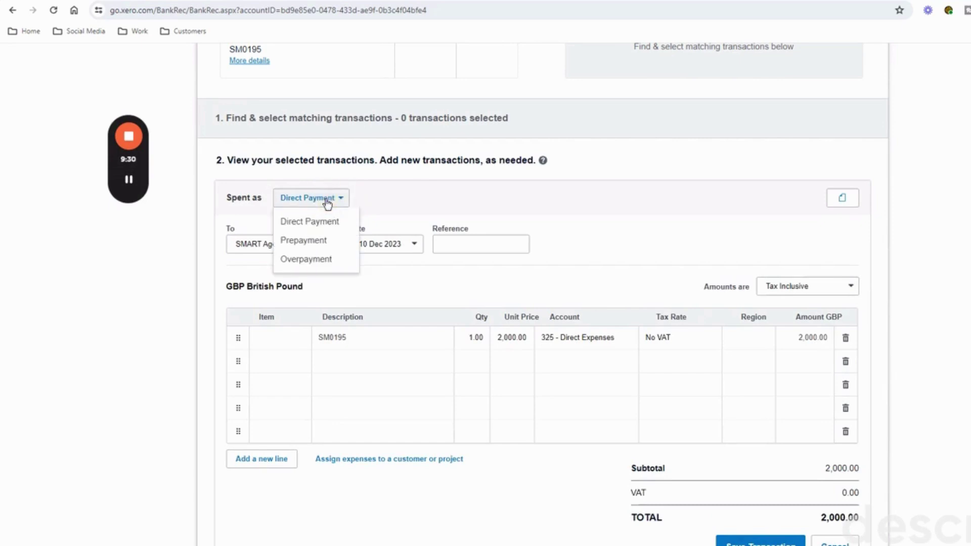
{"action": "left_click", "coordinate": [328, 263]}
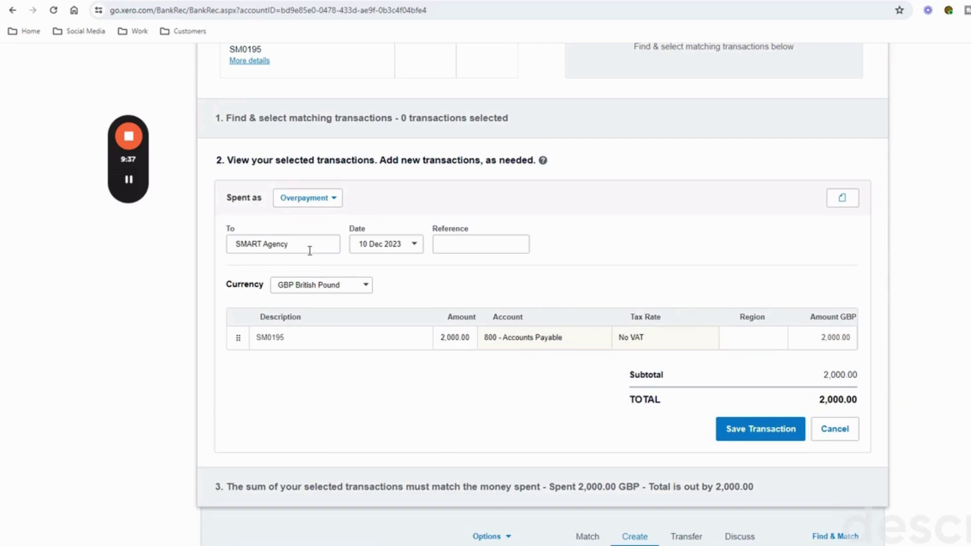
Save the overpayment with reference SM0195 and reconcile the 10 Dec 2023 Smart Agency payment with it
{"action": "left_click", "coordinate": [448, 244]}
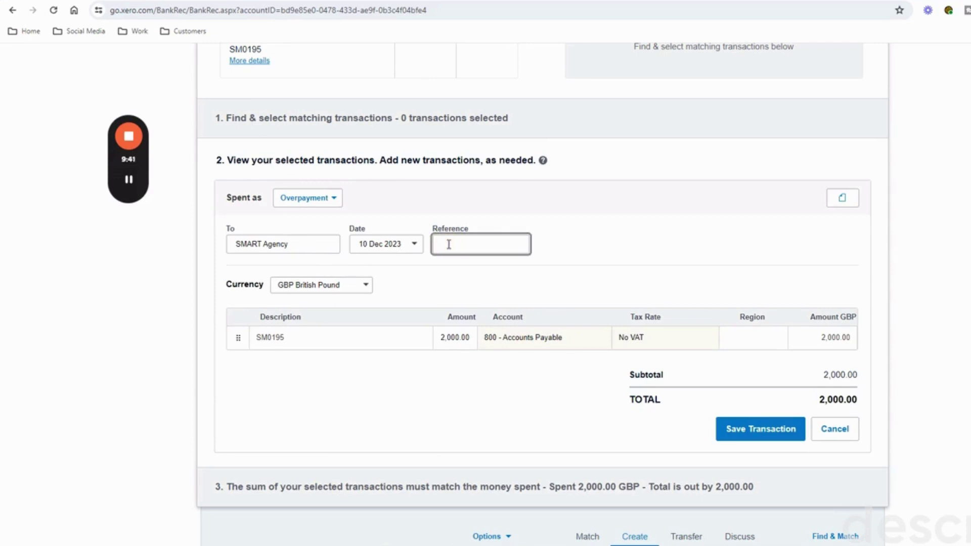
{"action": "type", "text": "SM0195"}
{"action": "left_click", "coordinate": [766, 431]}
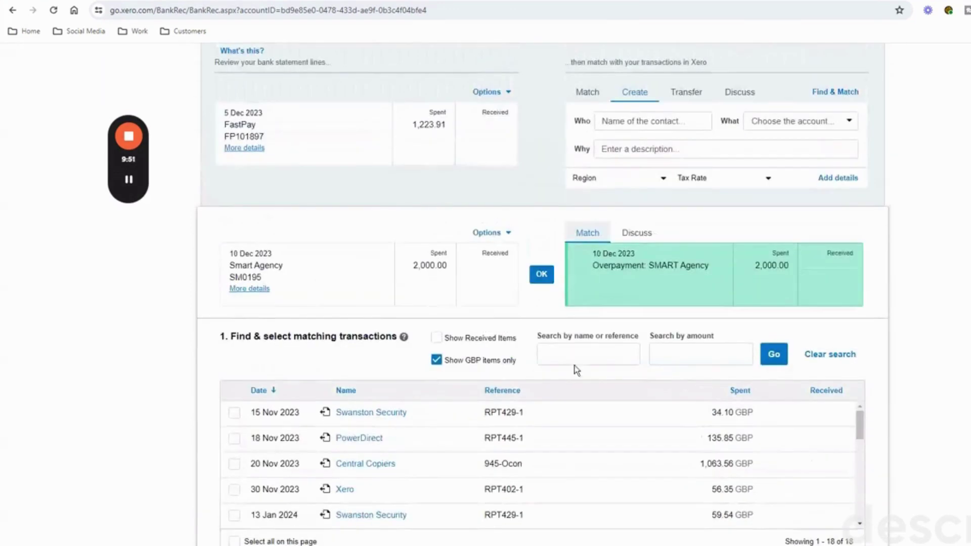
{"action": "left_click", "coordinate": [540, 277]}
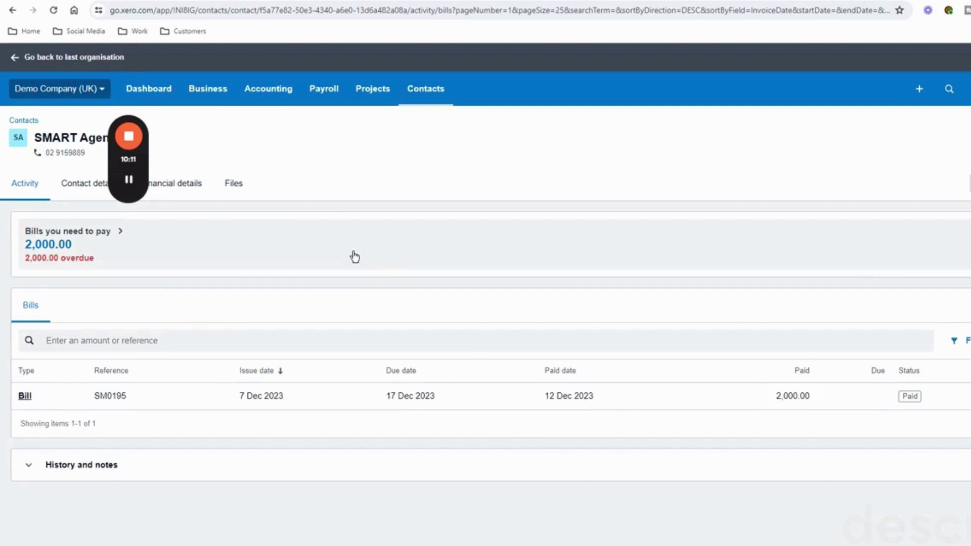
Show the bills awaiting payment on the SMART Agency contact page and open the overpayment with reference SM0195
{"action": "left_click", "coordinate": [353, 256]}
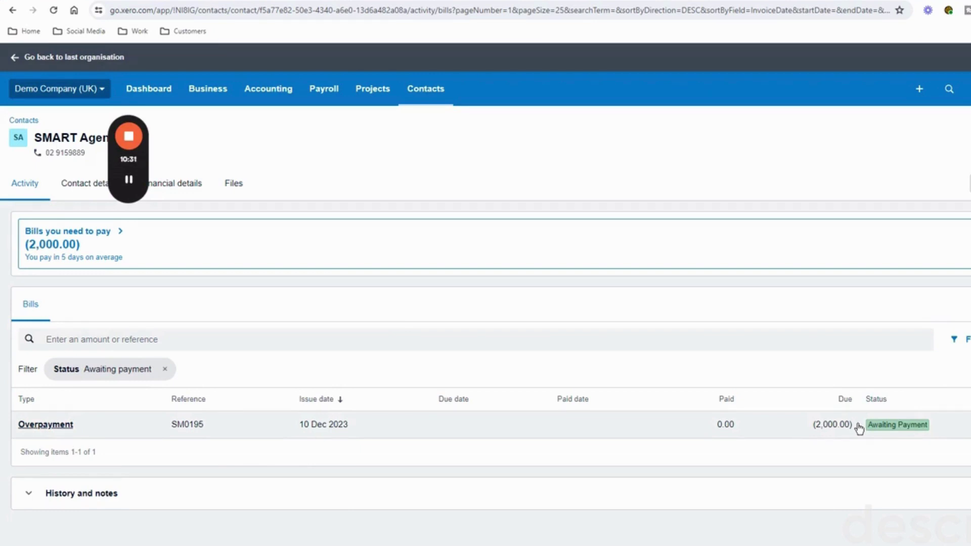
{"action": "left_click", "coordinate": [241, 3]}
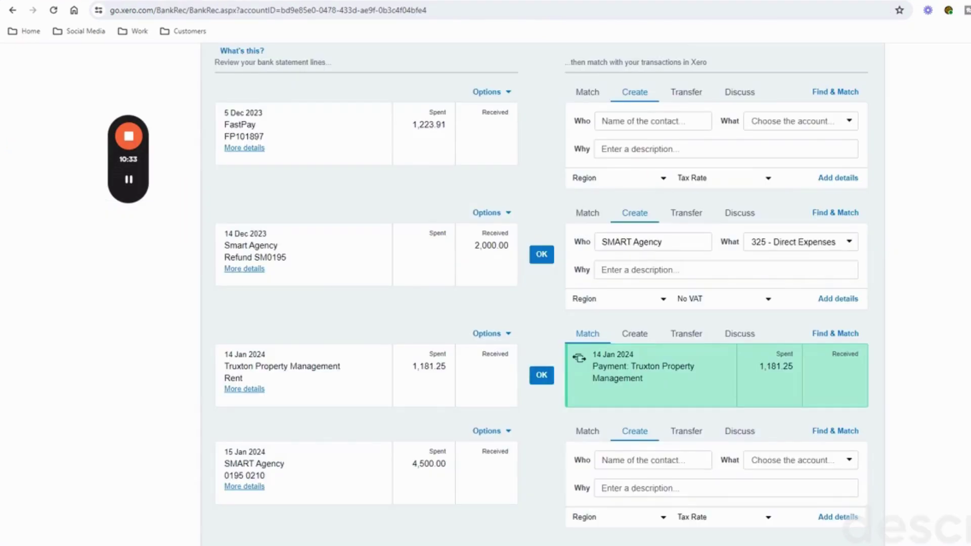
{"action": "left_click", "coordinate": [241, 2]}
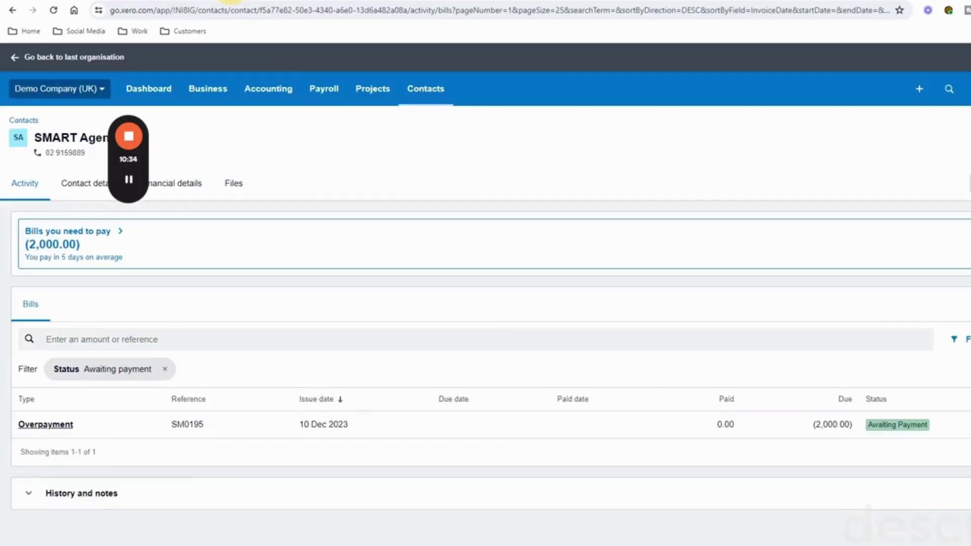
{"action": "left_click", "coordinate": [69, 427]}
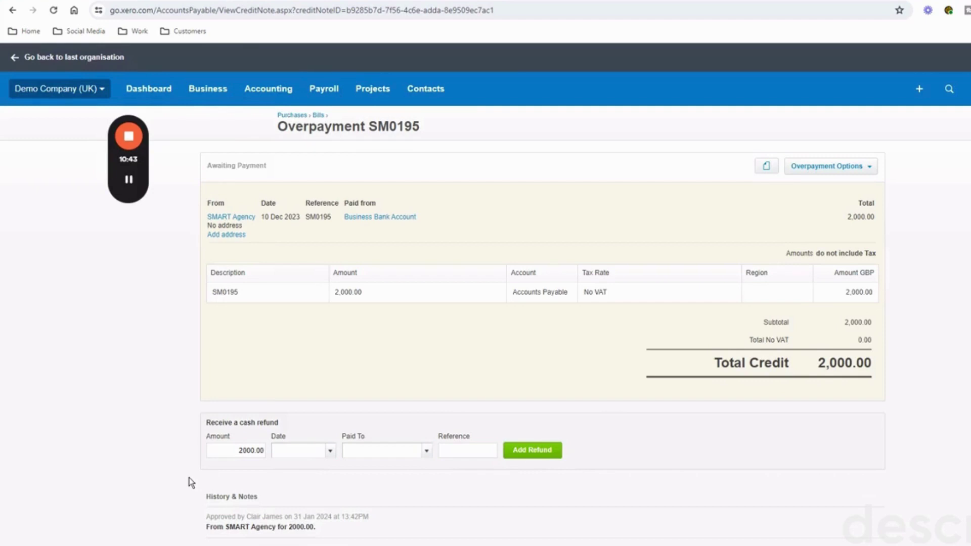
Add the 2000.00 cash refund to overpayment SM0195, dated 14 Dec 2023, paid to 090 - Business Bank Account with reference Refund, and reconcile Smart Agency's refund line
{"action": "scroll", "coordinate": [189, 477], "scroll_direction": "down", "scroll_amount": 1}
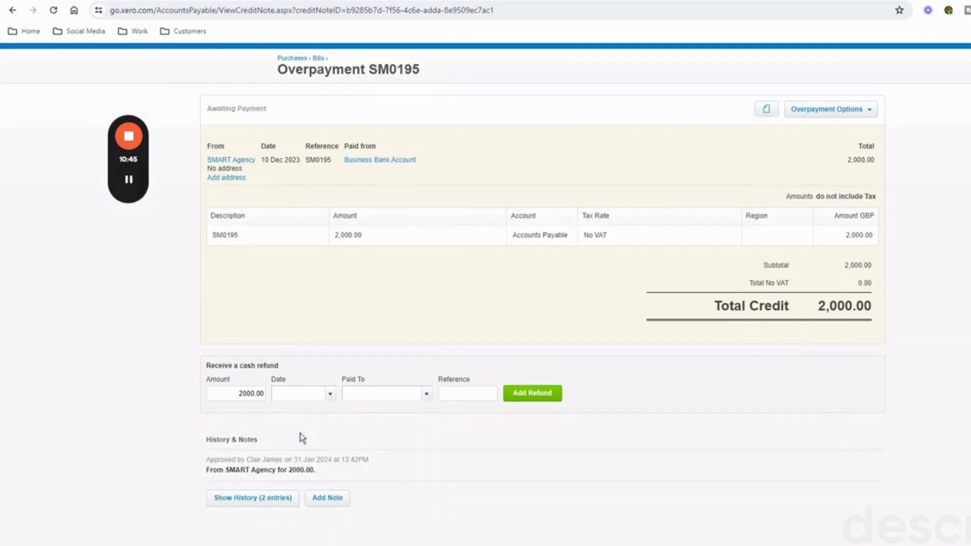
{"action": "left_click", "coordinate": [331, 394]}
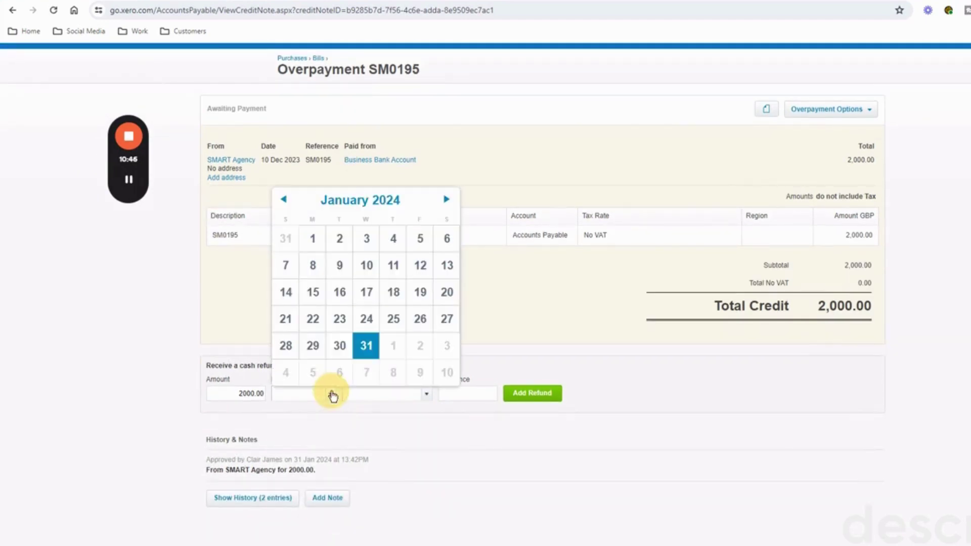
{"action": "left_click", "coordinate": [284, 201]}
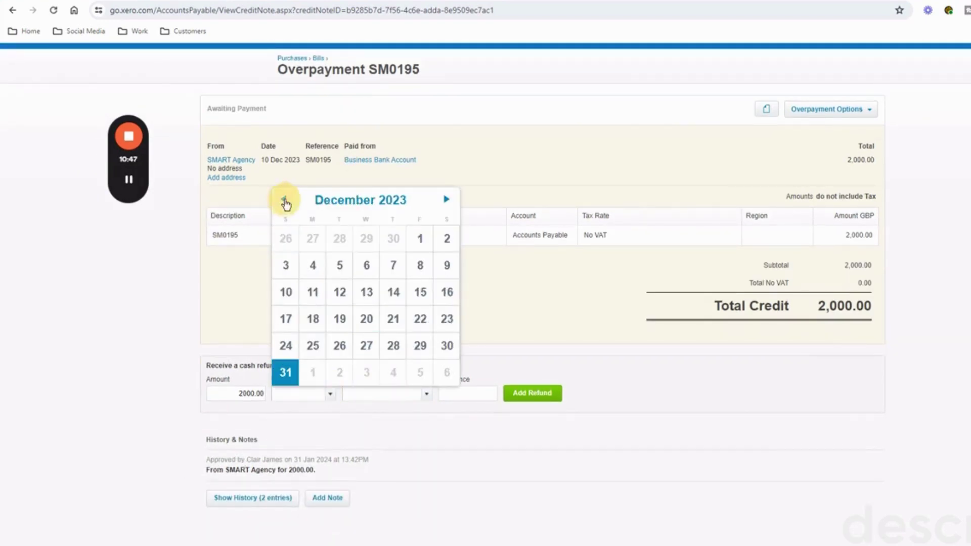
{"action": "left_click", "coordinate": [393, 293]}
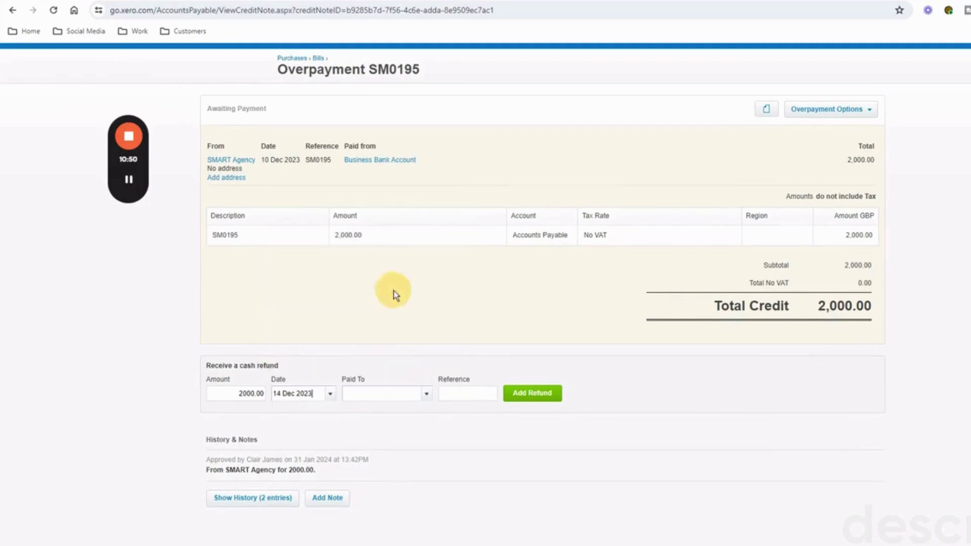
{"action": "left_click", "coordinate": [426, 394]}
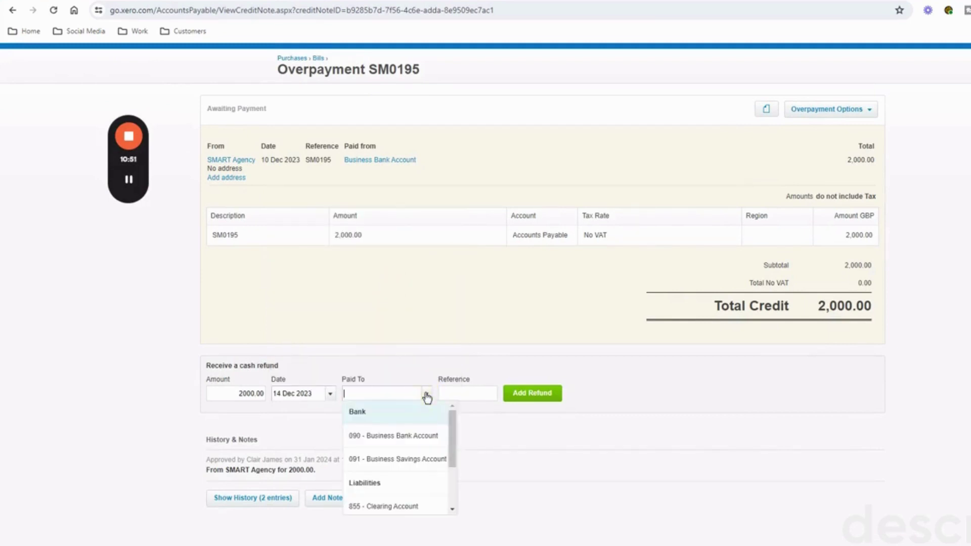
{"action": "left_click", "coordinate": [419, 435]}
{"action": "left_click", "coordinate": [459, 396]}
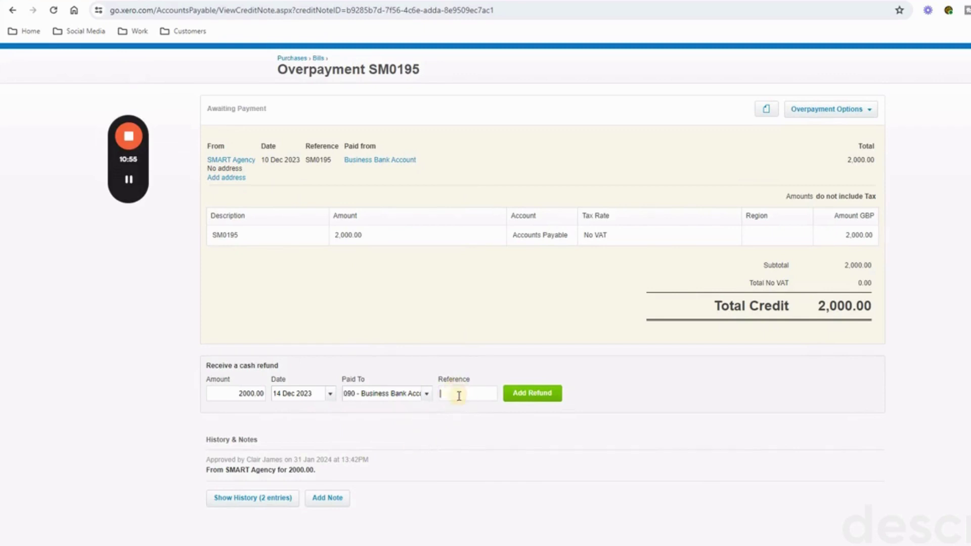
{"action": "type", "text": "Refund"}
{"action": "left_click", "coordinate": [548, 393]}
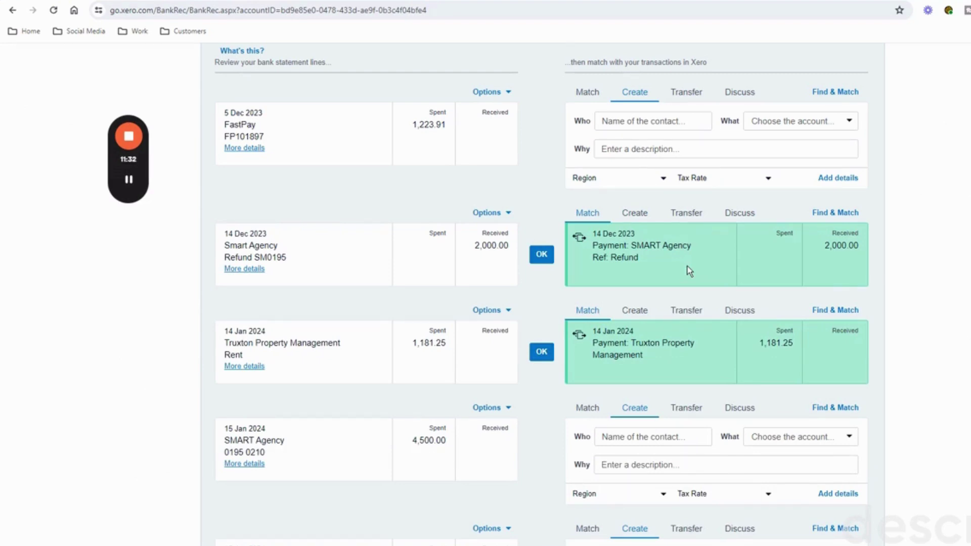
{"action": "left_click", "coordinate": [542, 258]}
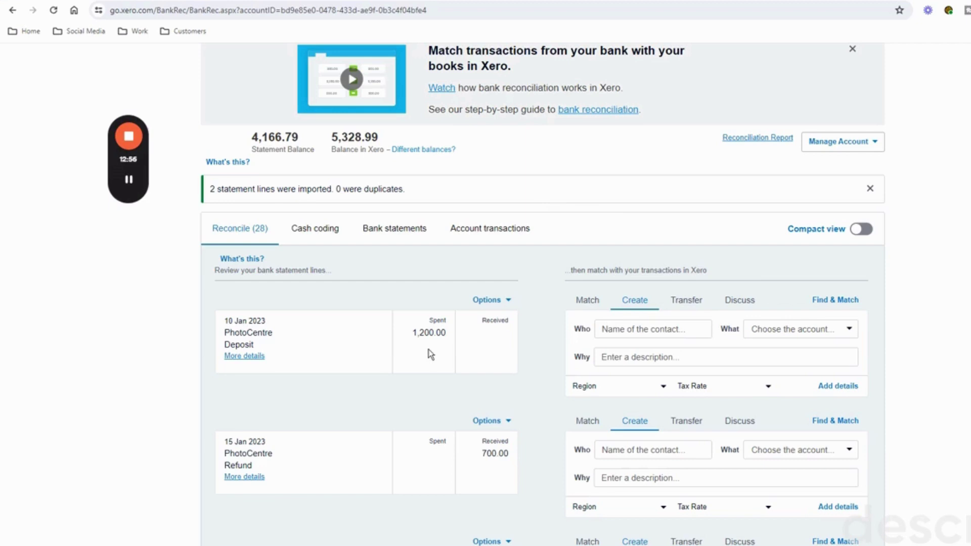
Add a new Spend Money transaction to the 10 Jan 2023 PhotoCentre deposit through Find & Match and set its type to Overpayment
{"action": "left_click", "coordinate": [835, 301]}
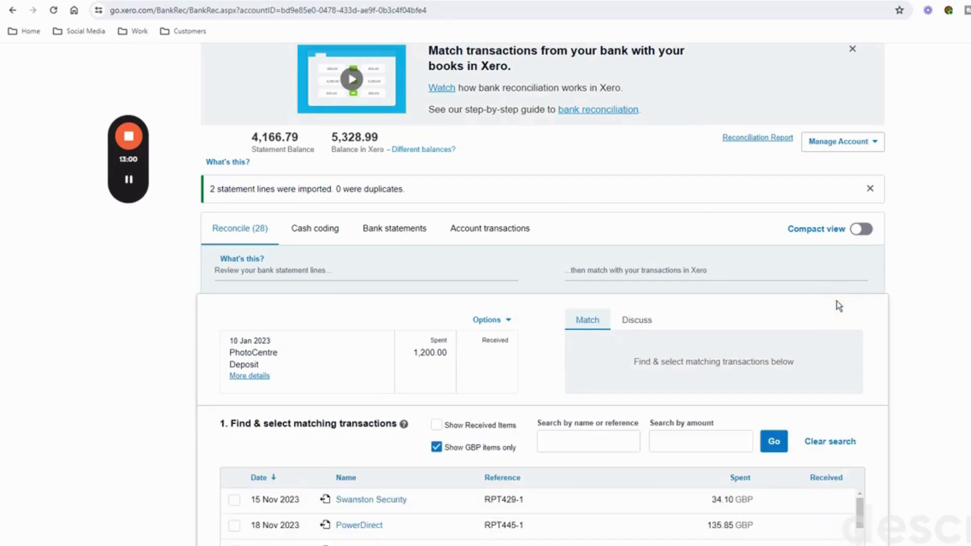
{"action": "scroll", "coordinate": [837, 301], "scroll_direction": "down", "scroll_amount": 3}
{"action": "scroll", "coordinate": [836, 301], "scroll_direction": "down", "scroll_amount": 4}
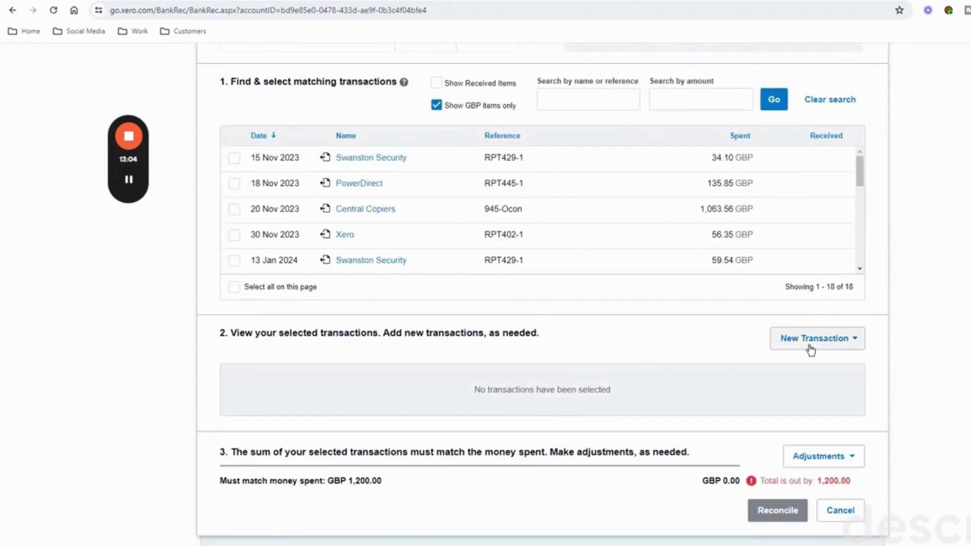
{"action": "left_click", "coordinate": [832, 345]}
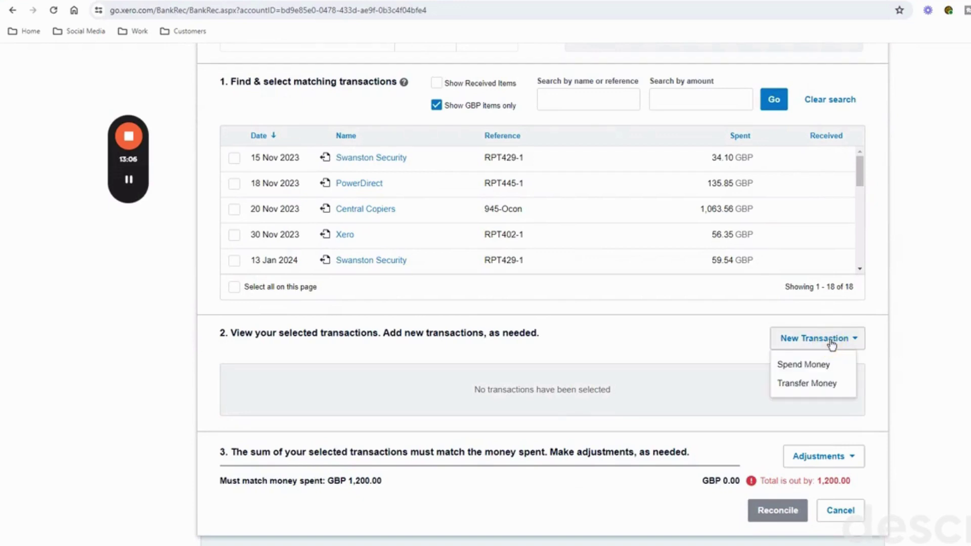
{"action": "left_click", "coordinate": [817, 367]}
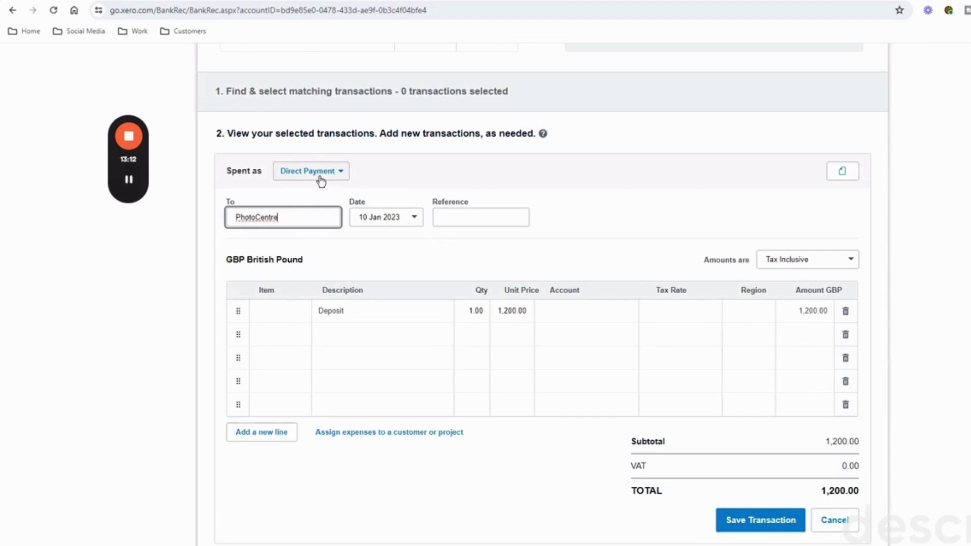
{"action": "left_click", "coordinate": [340, 172]}
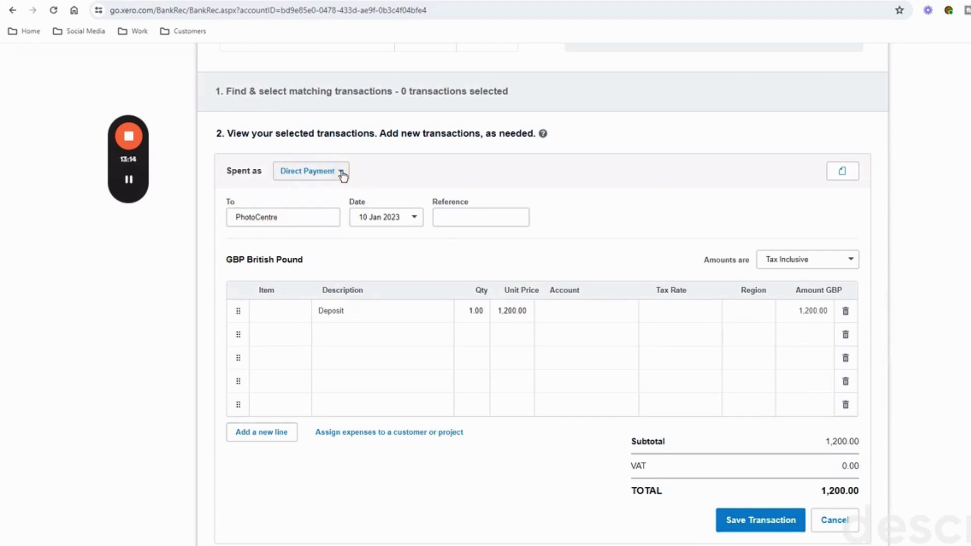
{"action": "left_click", "coordinate": [340, 173]}
{"action": "left_click", "coordinate": [320, 236]}
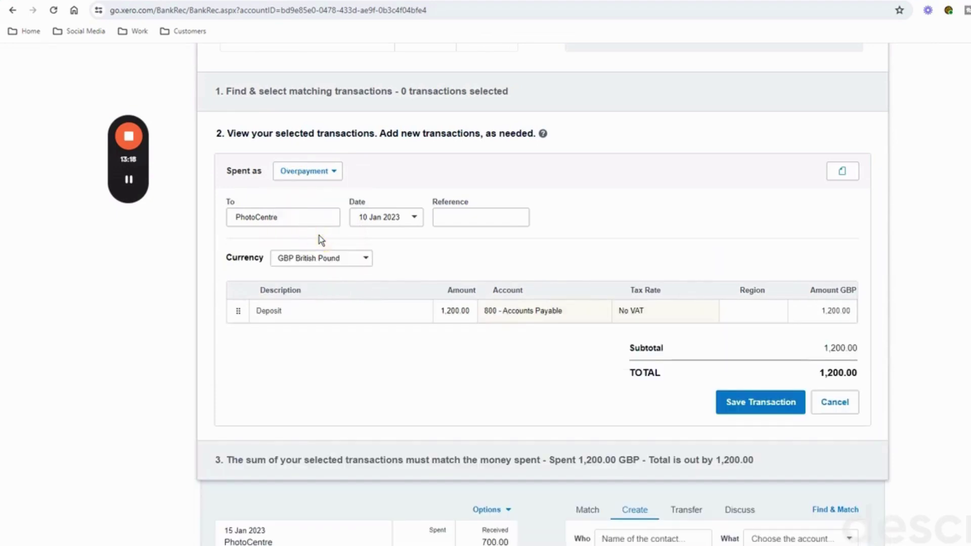
Save the PhotoCentre overpayment with reference deposit and reconcile the 10 Jan 2023 payment with it
{"action": "left_click", "coordinate": [459, 218]}
{"action": "type", "text": "deposit"}
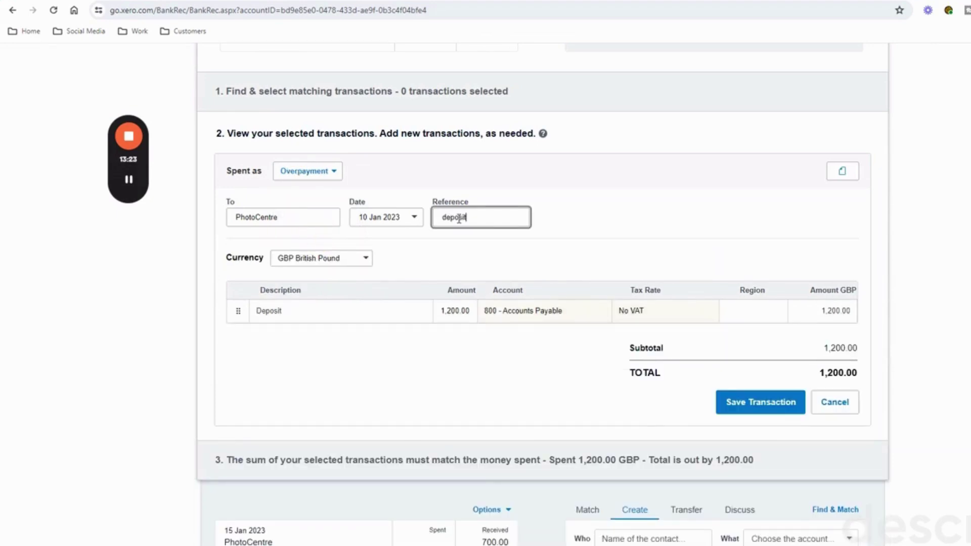
{"action": "key", "text": "Tab"}
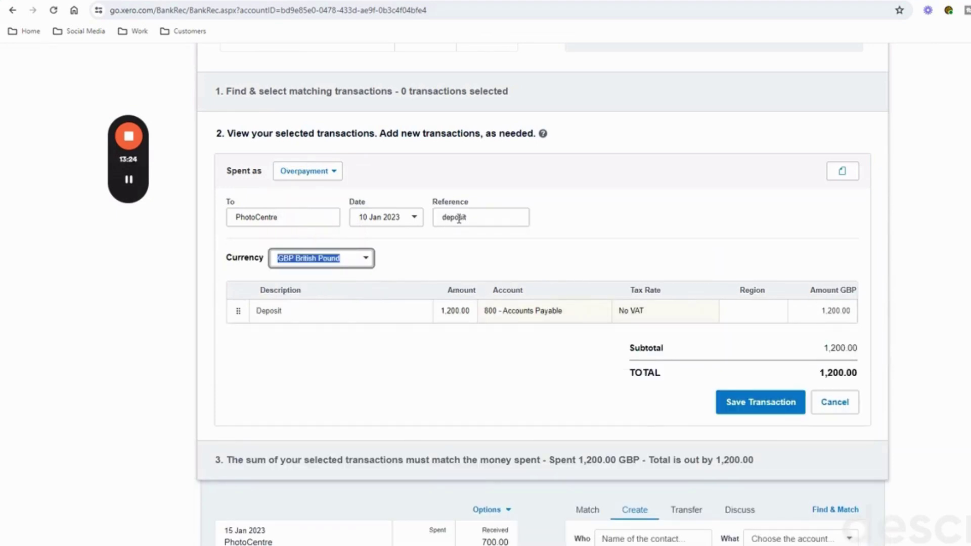
{"action": "left_click", "coordinate": [757, 408]}
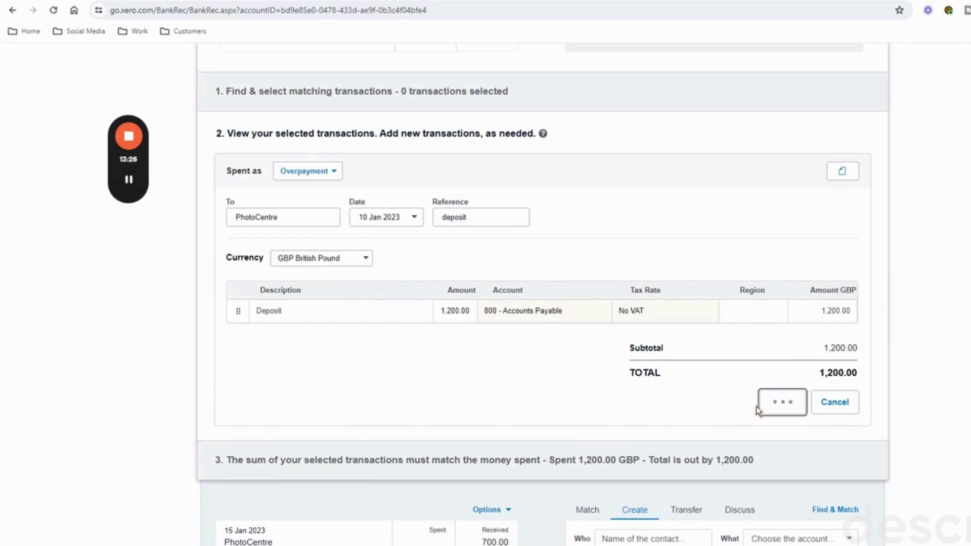
{"action": "scroll", "coordinate": [677, 331], "scroll_direction": "up", "scroll_amount": 5}
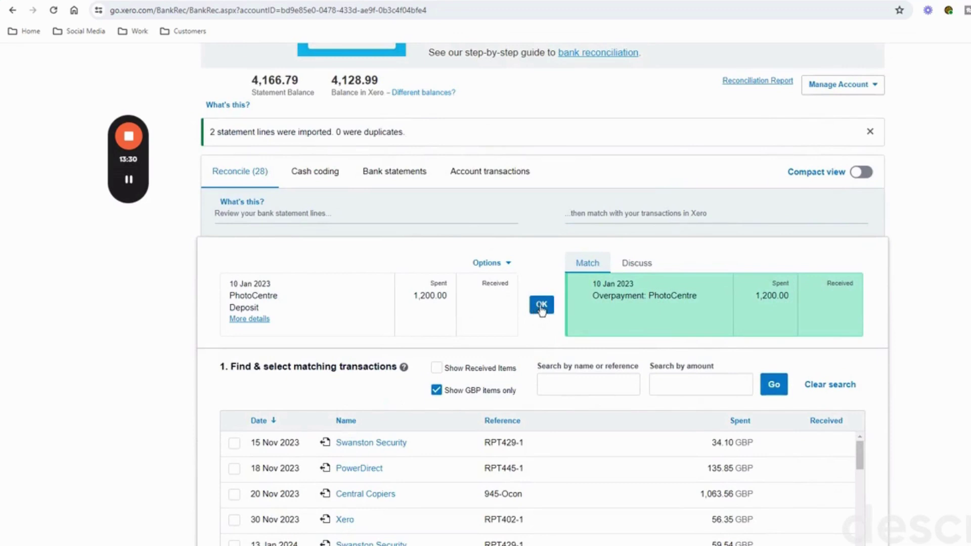
{"action": "left_click", "coordinate": [541, 305]}
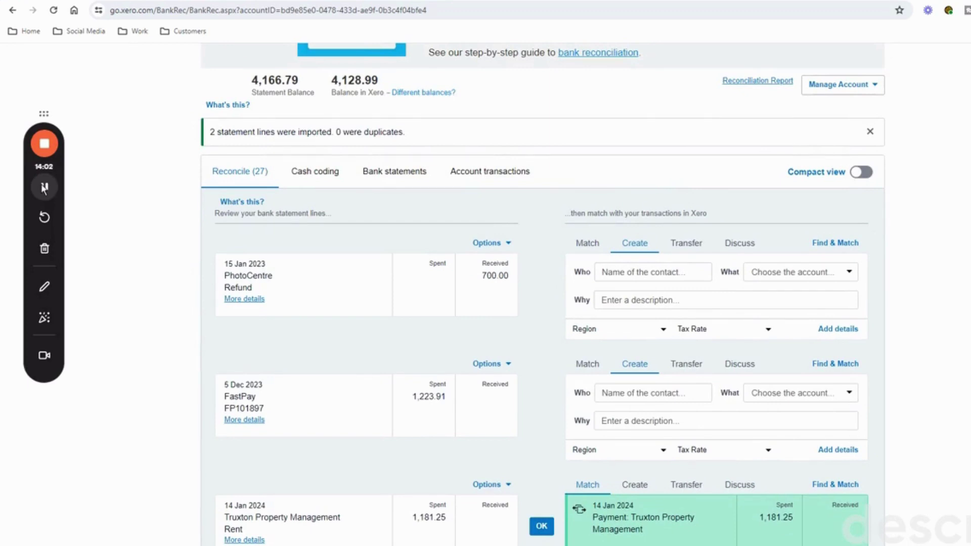
Go from PhotoCentre's bill INV465 to the PhotoCentre contact page and open the overpayment with reference deposit
{"action": "key", "text": "alt+Left"}
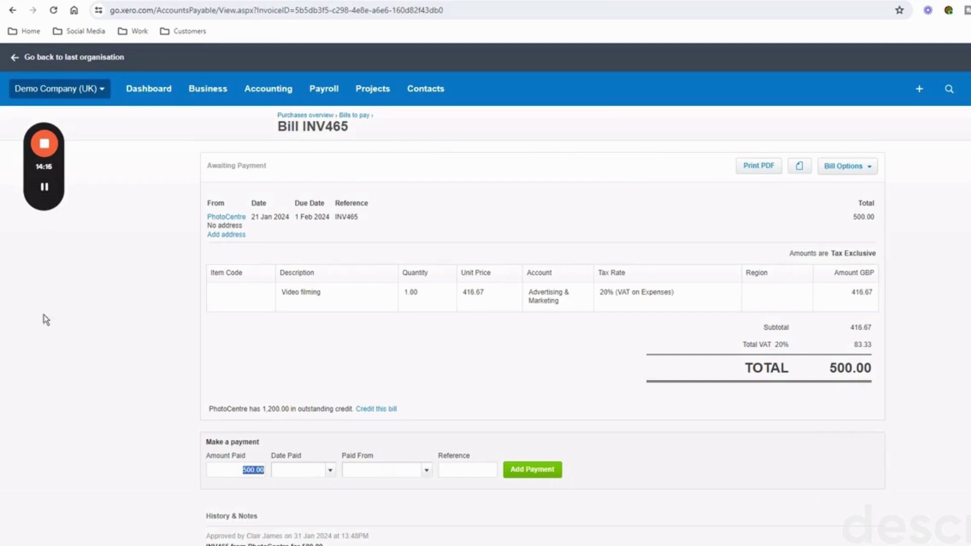
{"action": "mouse_move", "coordinate": [45, 201]}
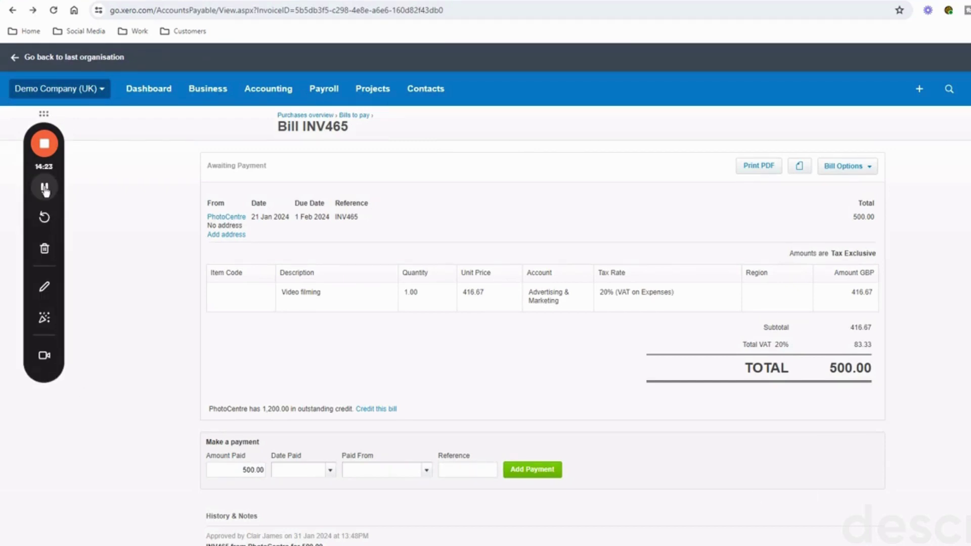
{"action": "left_click", "coordinate": [226, 217]}
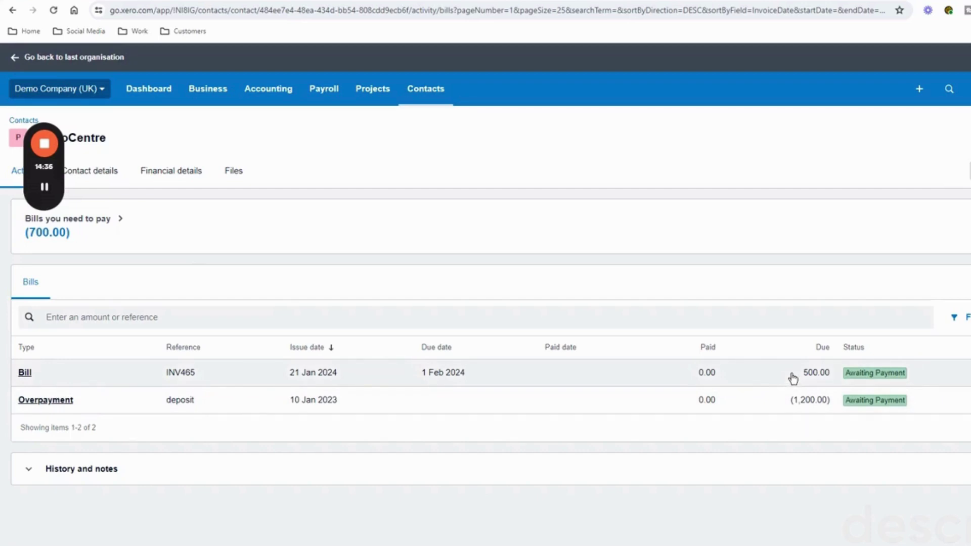
{"action": "left_click", "coordinate": [41, 405]}
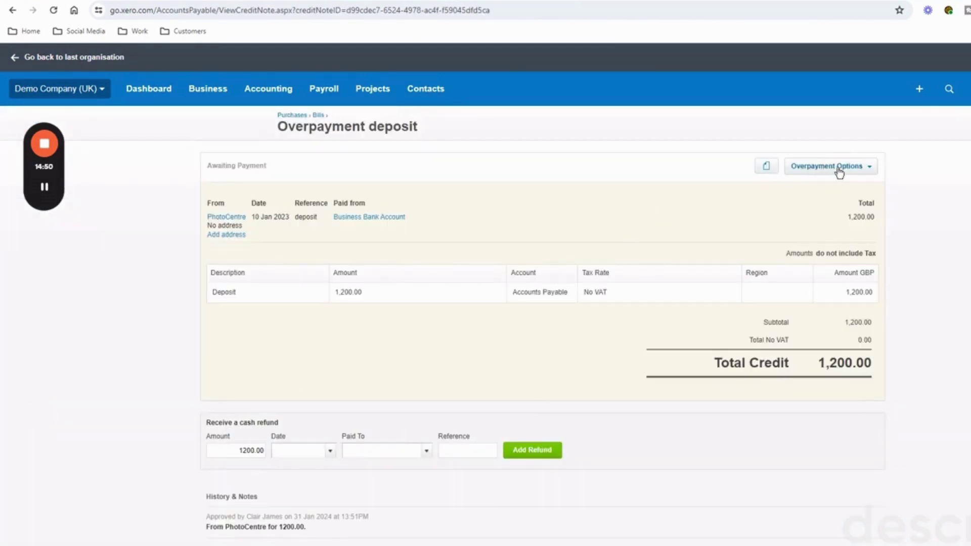
Allocate 500 of the PhotoCentre overpayment credit to bill INV465
{"action": "left_click", "coordinate": [869, 169]}
{"action": "left_click", "coordinate": [812, 186]}
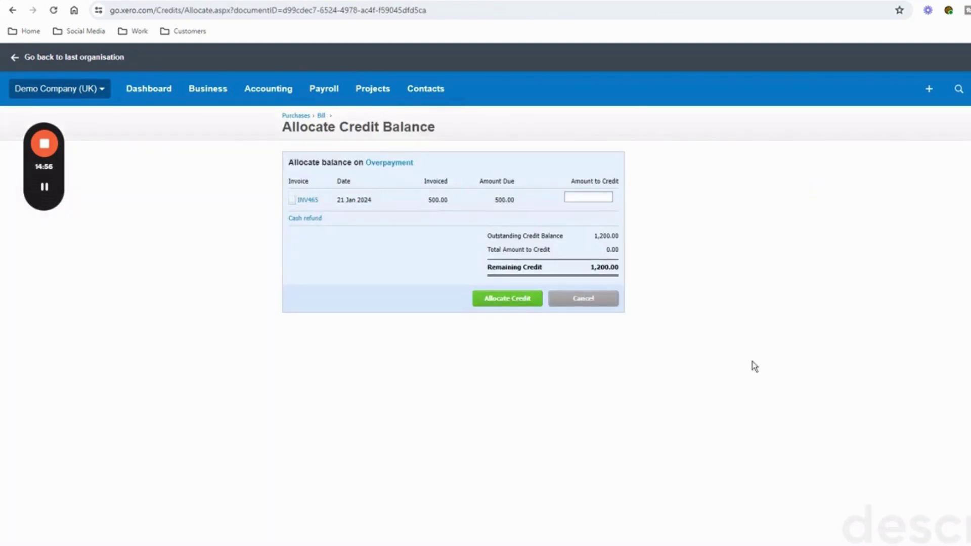
{"action": "left_click", "coordinate": [595, 196]}
{"action": "type", "text": "500"}
{"action": "key", "text": "Tab"}
{"action": "left_click", "coordinate": [492, 298]}
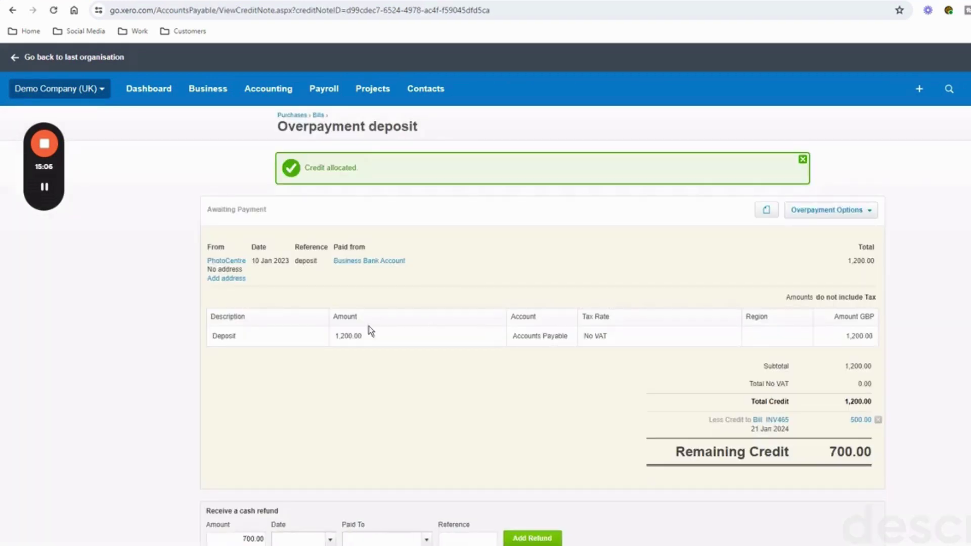
Check the bills on the PhotoCentre contact page, then compare the deposit overpayment's remaining credit with the PhotoCentre refund line in the bank reconciliation
{"action": "left_click", "coordinate": [227, 260]}
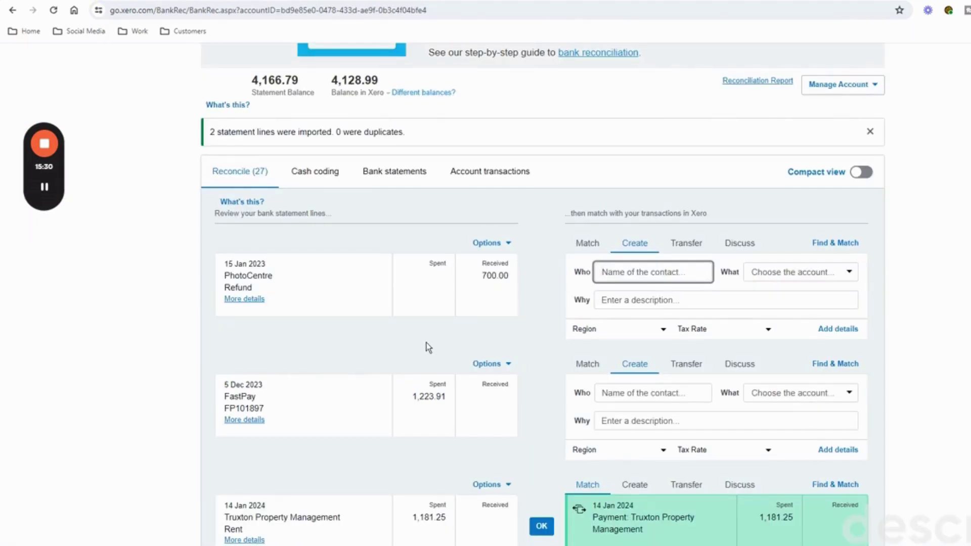
{"action": "key", "text": "ctrl+Tab"}
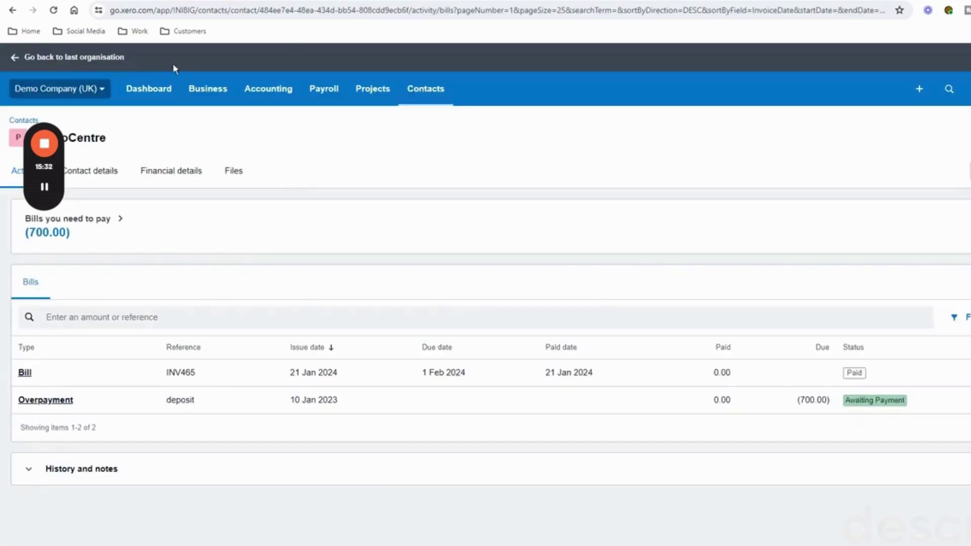
{"action": "left_click", "coordinate": [55, 400]}
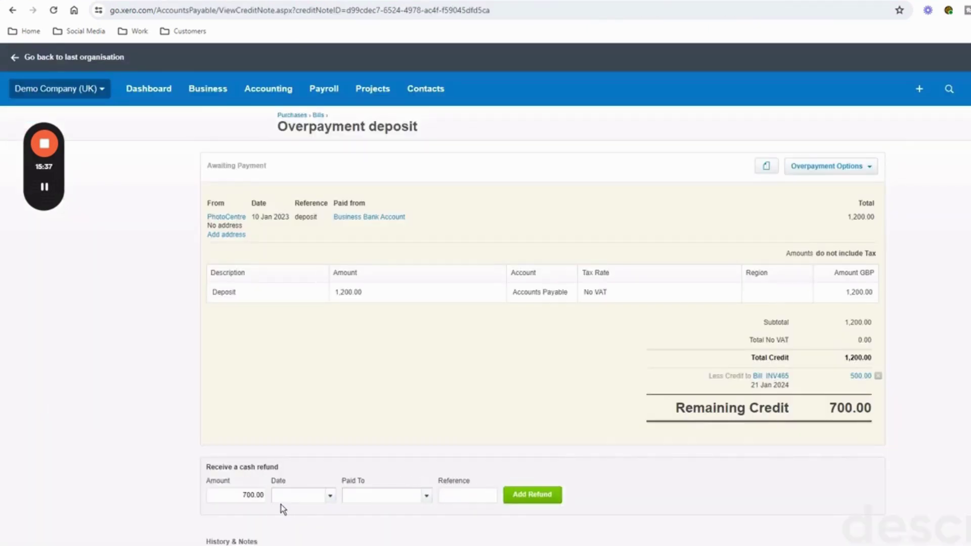
{"action": "scroll", "coordinate": [281, 504], "scroll_direction": "down", "scroll_amount": 1}
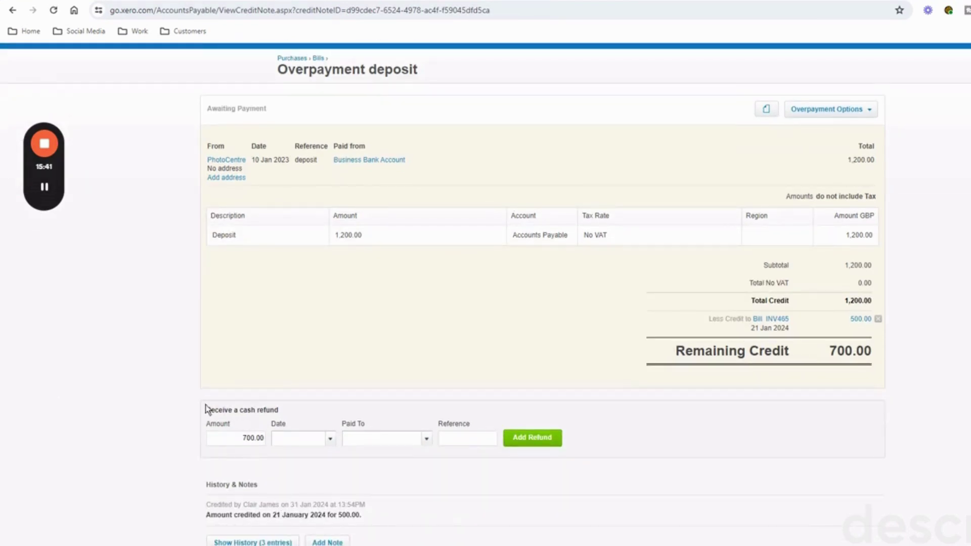
{"action": "left_click", "coordinate": [126, 4]}
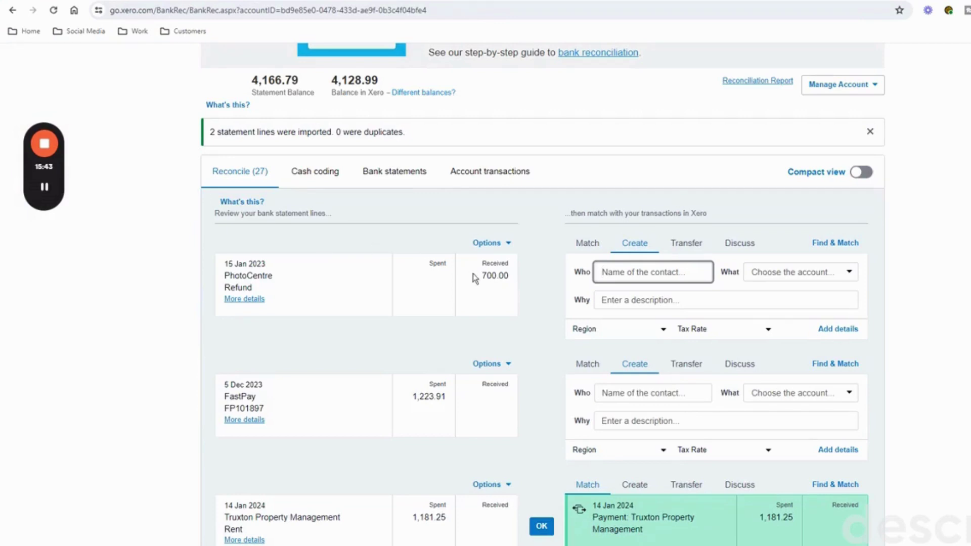
{"action": "left_click", "coordinate": [127, 2]}
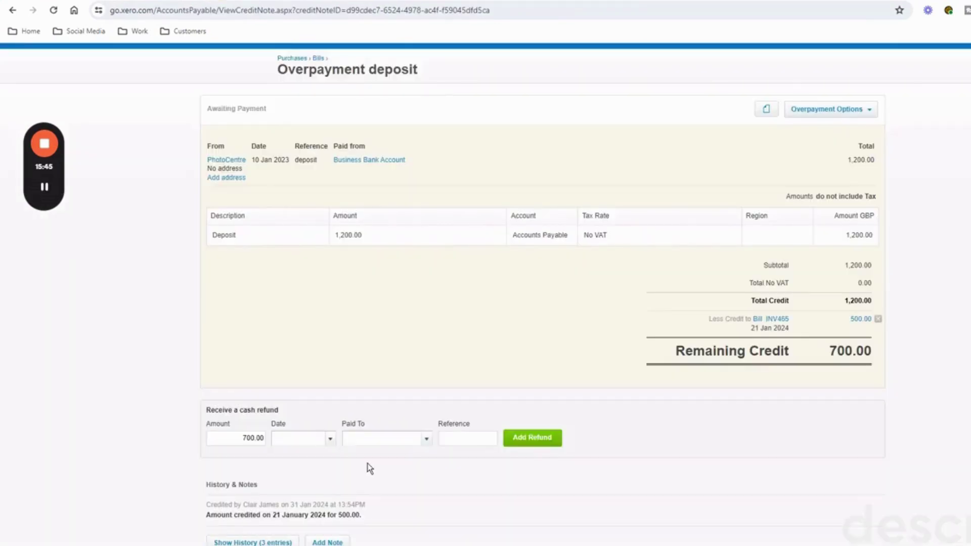
Add the 700.00 cash refund to the PhotoCentre deposit overpayment, dated 15 Jan 2024 and paid to 090 - Business Bank Account
{"action": "left_click", "coordinate": [330, 439]}
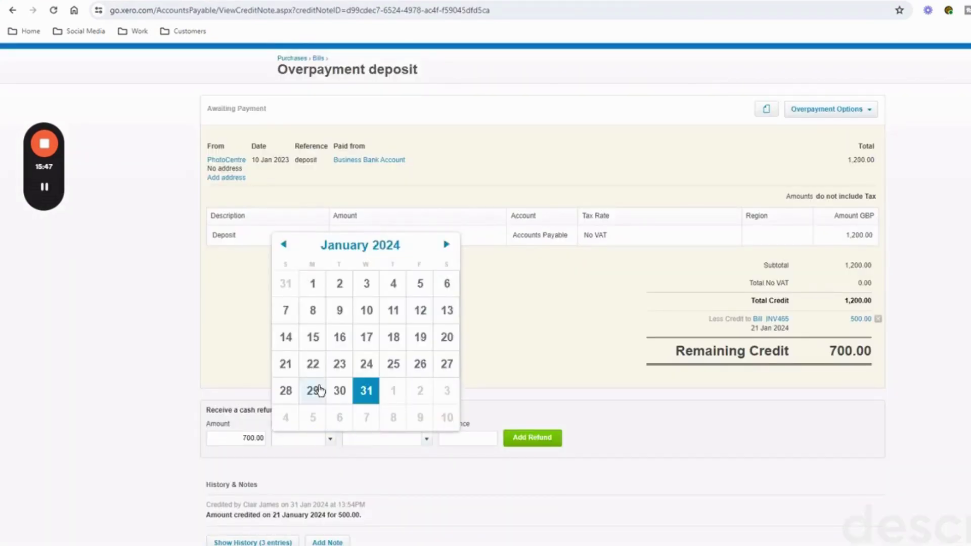
{"action": "left_click", "coordinate": [313, 340]}
{"action": "left_click", "coordinate": [427, 439]}
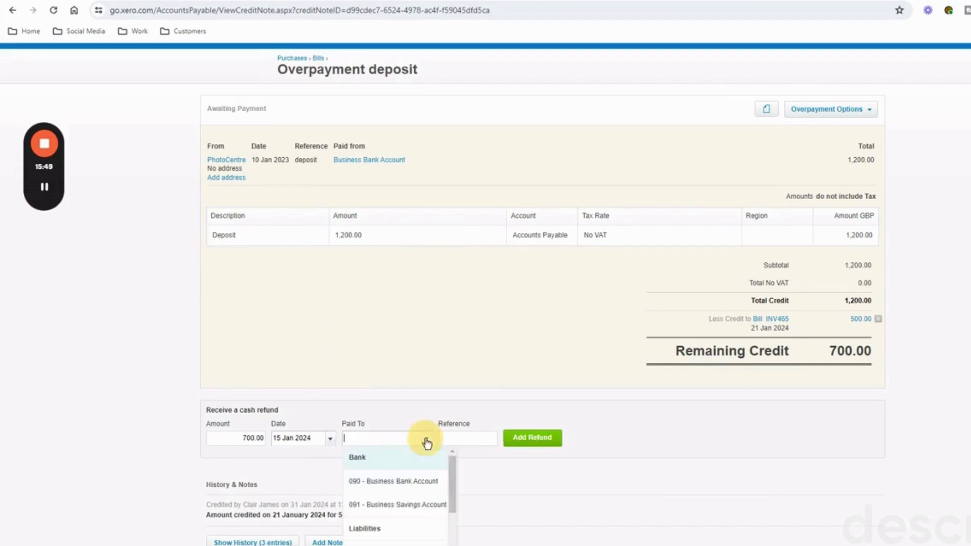
{"action": "left_click", "coordinate": [425, 483]}
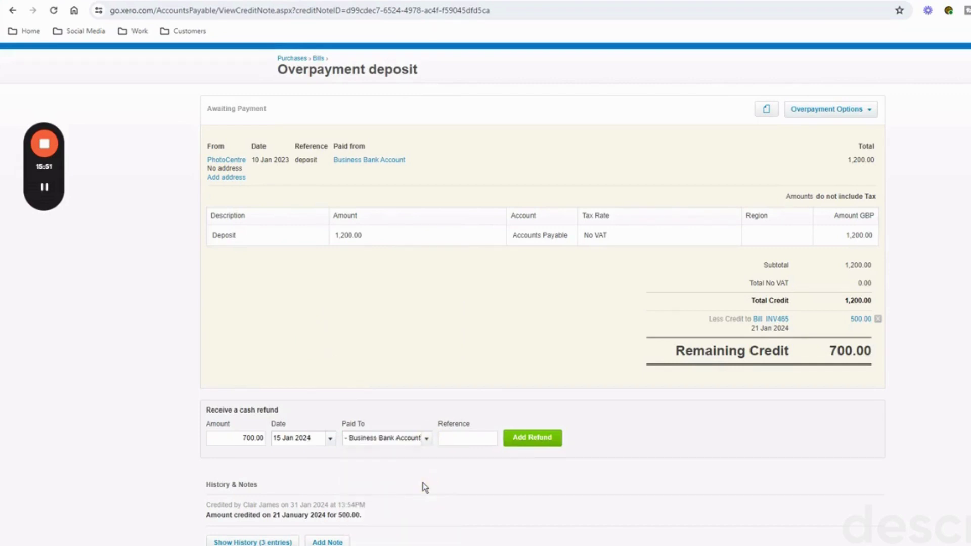
{"action": "left_click", "coordinate": [537, 439]}
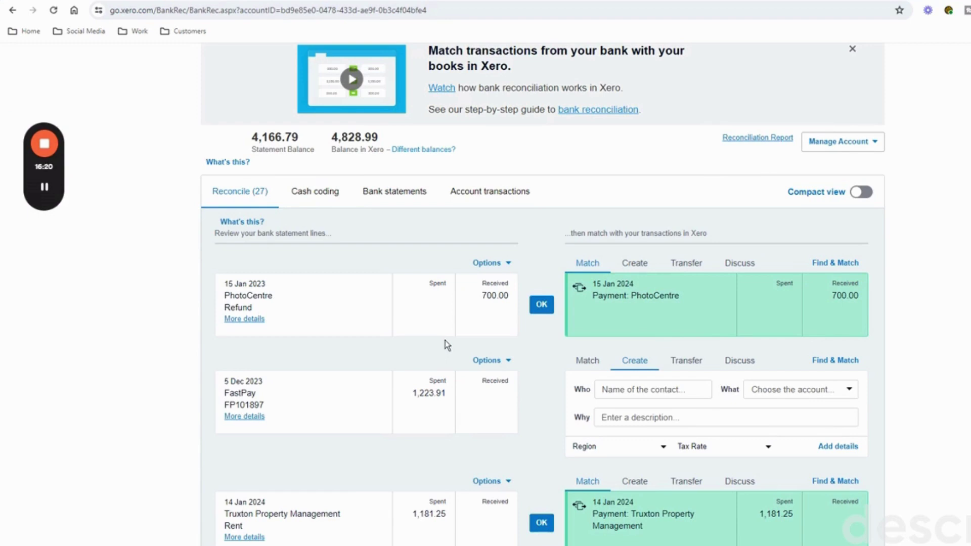
Reconcile the 700.00 PhotoCentre refund line with its matching payment, then open PhotoCentre's supplier contact page to check its bills
{"action": "left_click", "coordinate": [539, 306]}
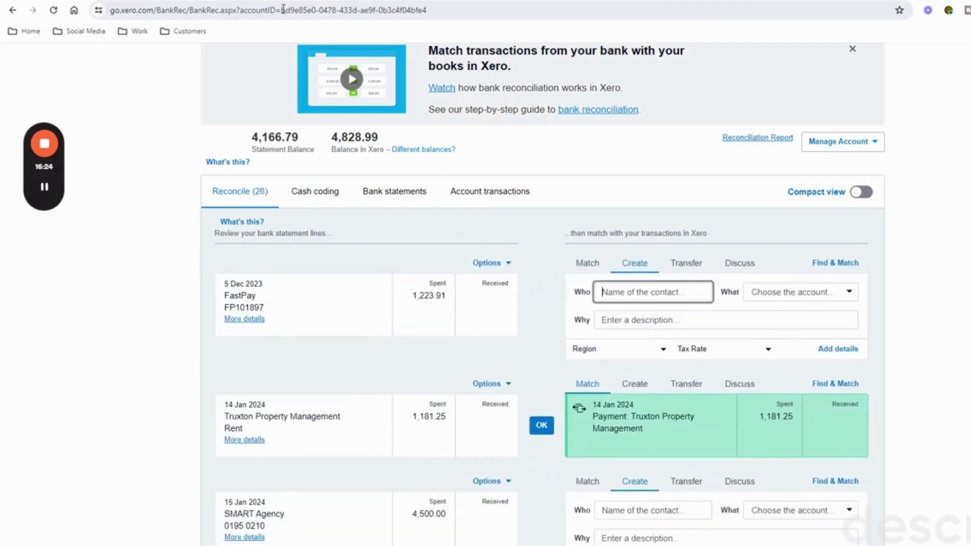
{"action": "key", "text": "ctrl+Tab"}
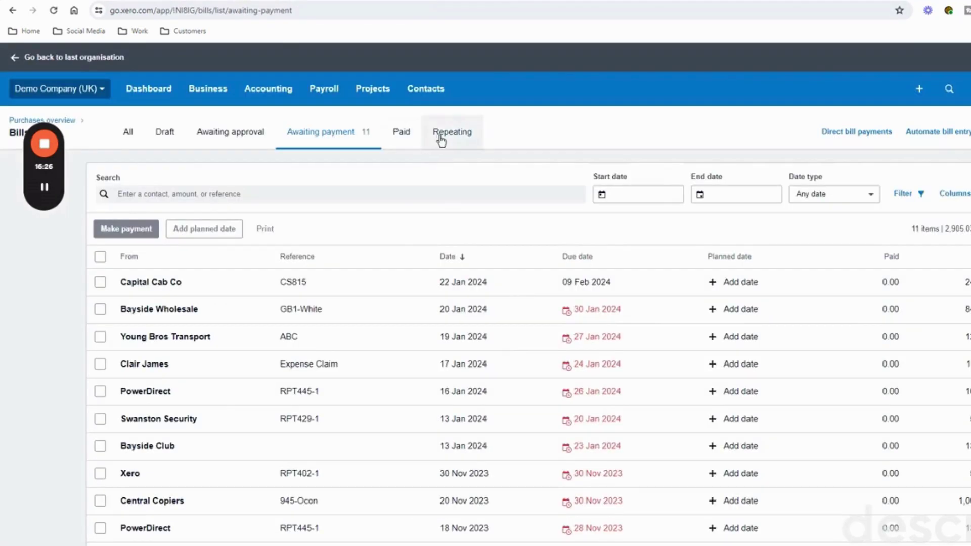
{"action": "left_click", "coordinate": [425, 88]}
{"action": "left_click", "coordinate": [431, 170]}
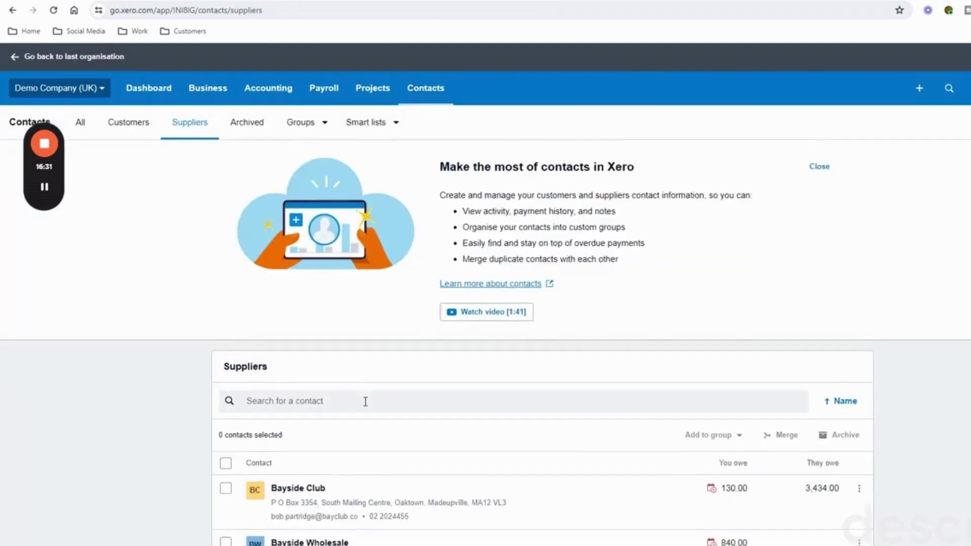
{"action": "scroll", "coordinate": [360, 398], "scroll_direction": "down", "scroll_amount": 10}
{"action": "scroll", "coordinate": [365, 401], "scroll_direction": "down", "scroll_amount": 5}
{"action": "left_click", "coordinate": [298, 234]}
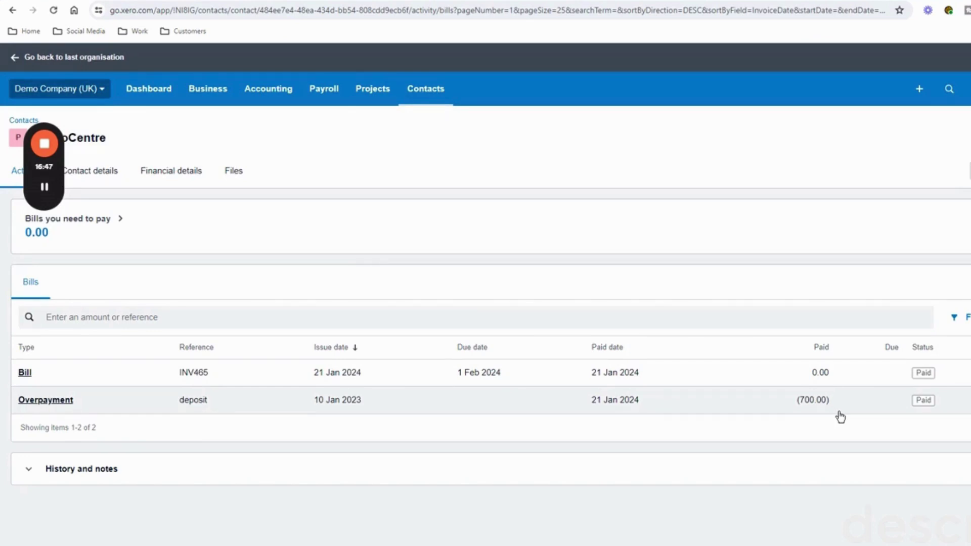
Find matches for the SMART Agency 4,500.00 bank line by searching for smart, and select bill INV796
{"action": "mouse_move", "coordinate": [47, 191]}
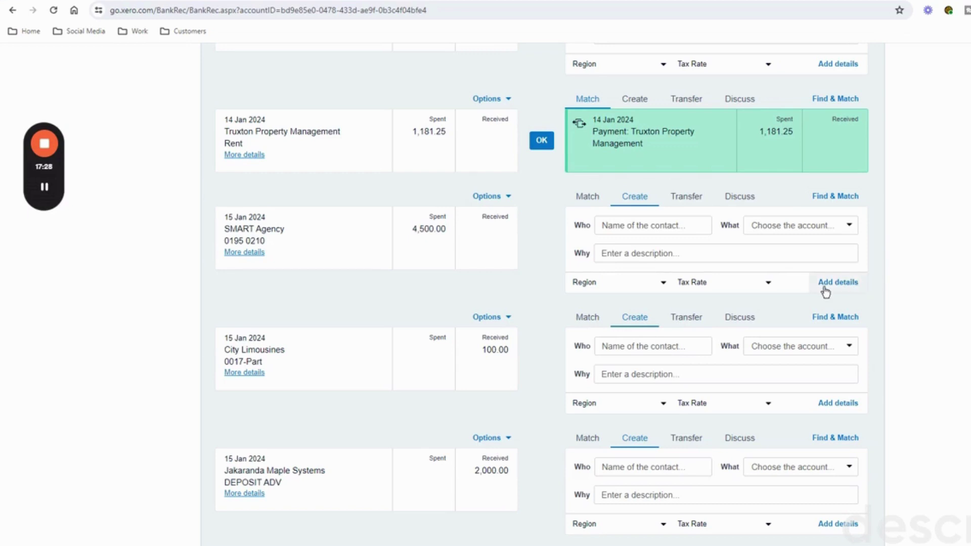
{"action": "left_click", "coordinate": [825, 199]}
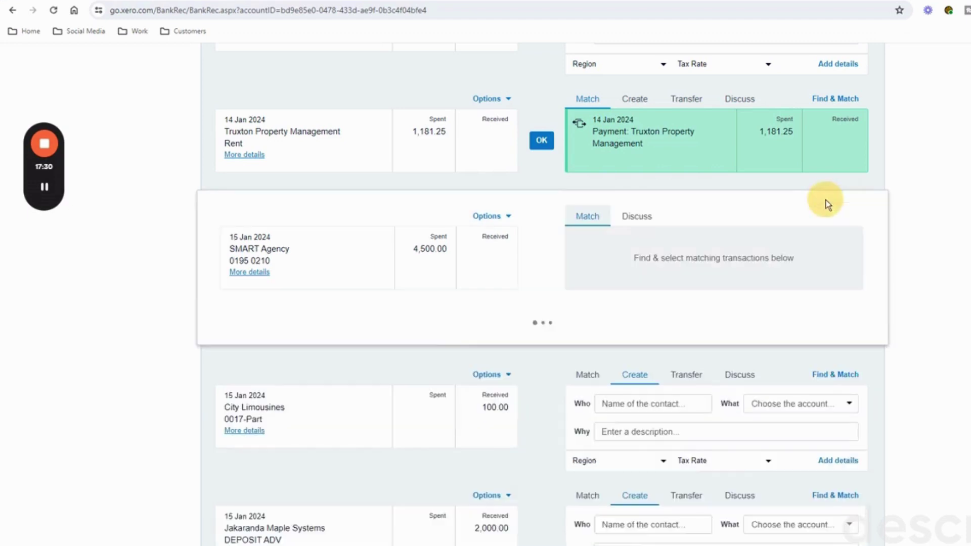
{"action": "left_click", "coordinate": [554, 338]}
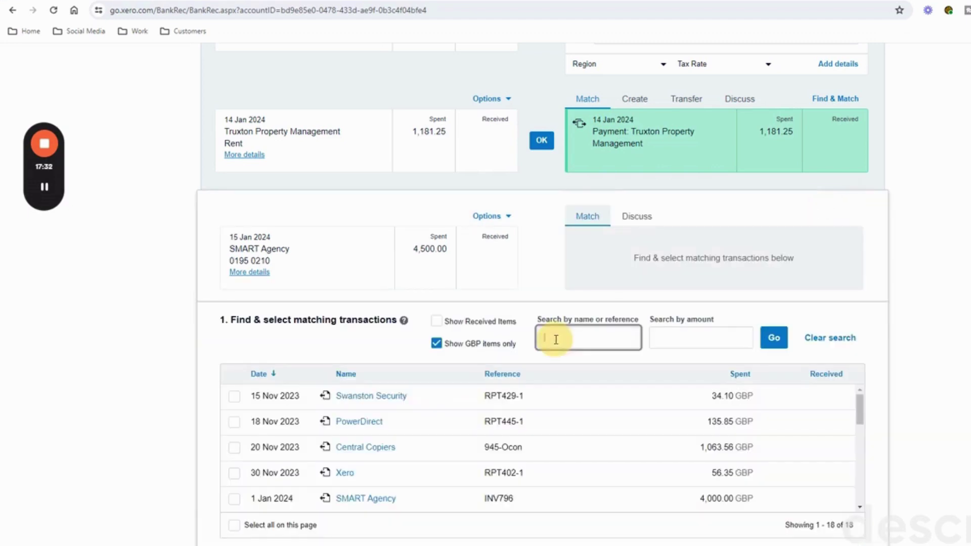
{"action": "type", "text": "s"}
{"action": "type", "text": "mart"}
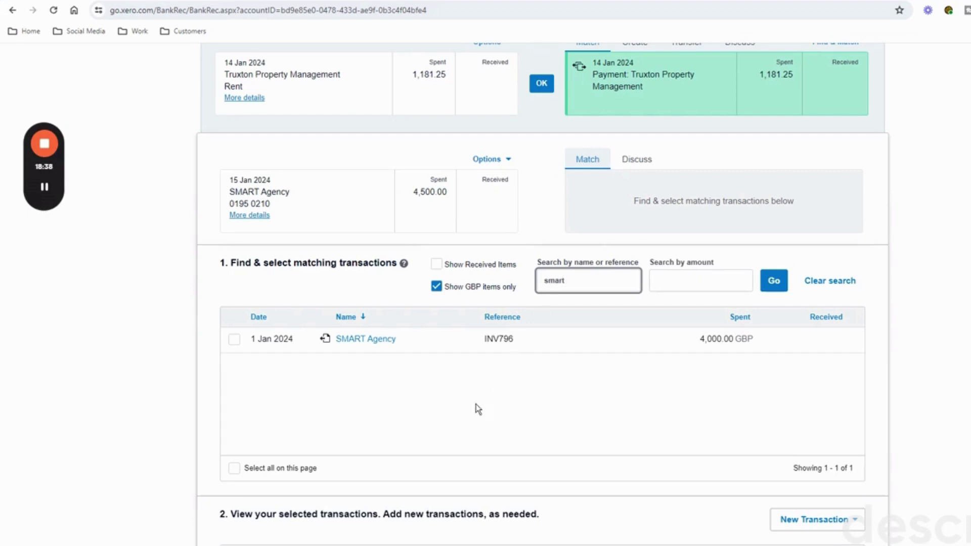
{"action": "left_click", "coordinate": [234, 339]}
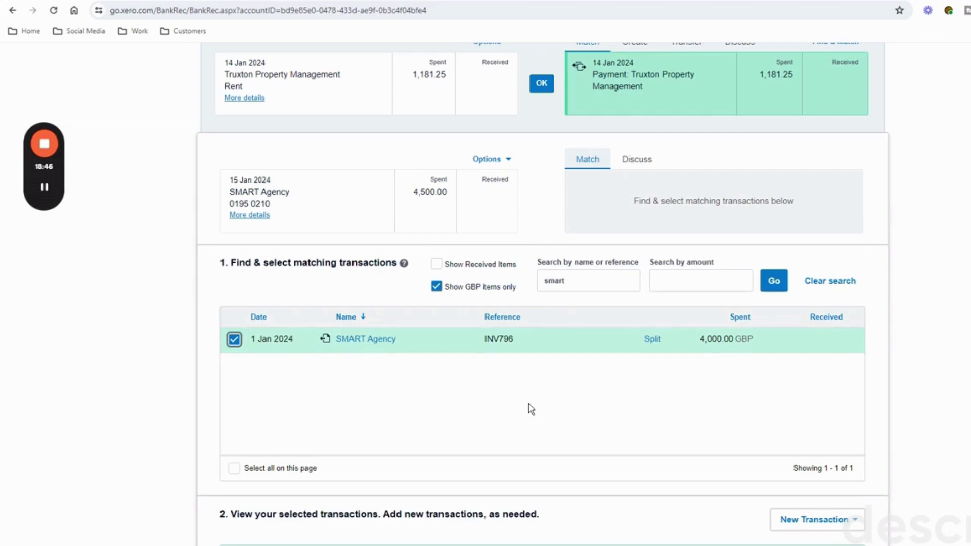
Add a spend money transaction to the SMART Agency match, recorded as an Overpayment of 500.00 dated 15 Jan 2024, and save it
{"action": "scroll", "coordinate": [531, 410], "scroll_direction": "down", "scroll_amount": 5}
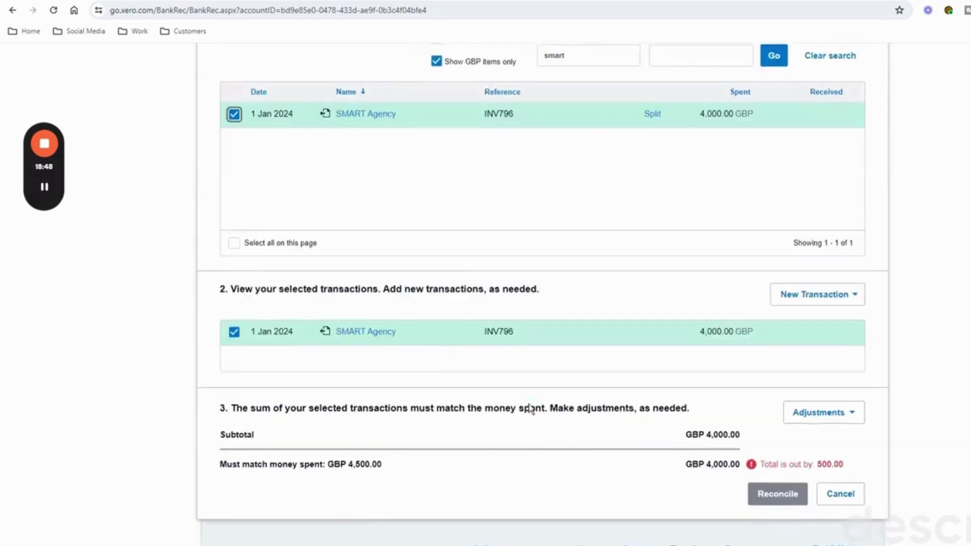
{"action": "scroll", "coordinate": [531, 410], "scroll_direction": "down", "scroll_amount": 3}
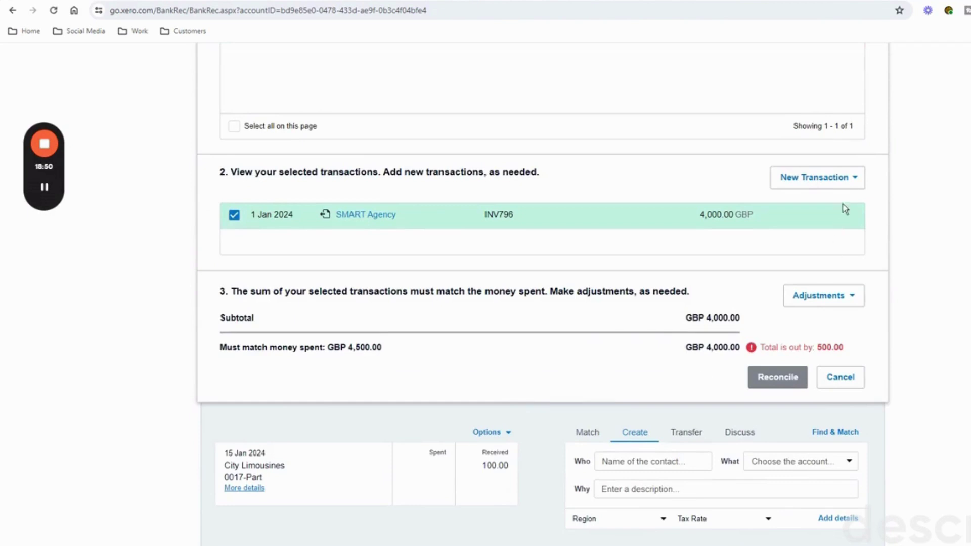
{"action": "left_click", "coordinate": [855, 179]}
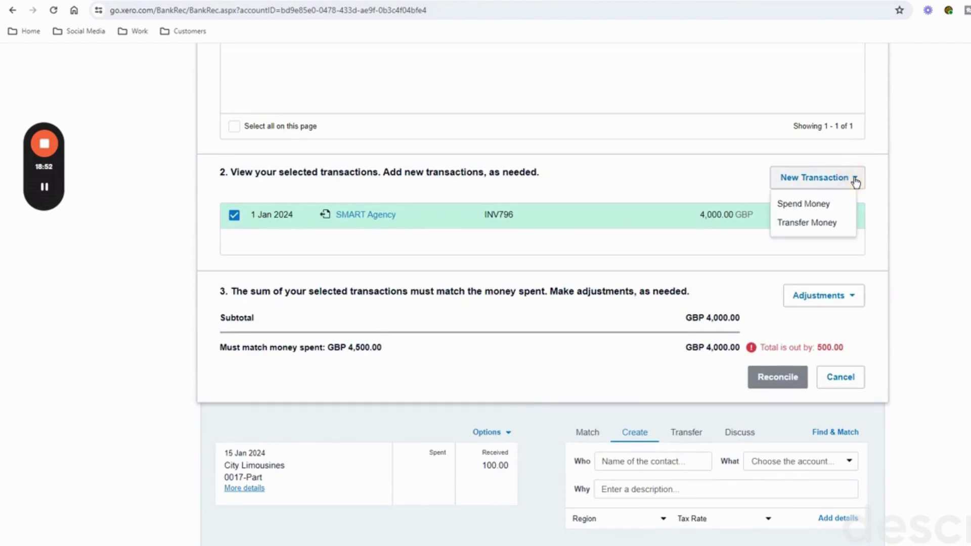
{"action": "left_click", "coordinate": [819, 204]}
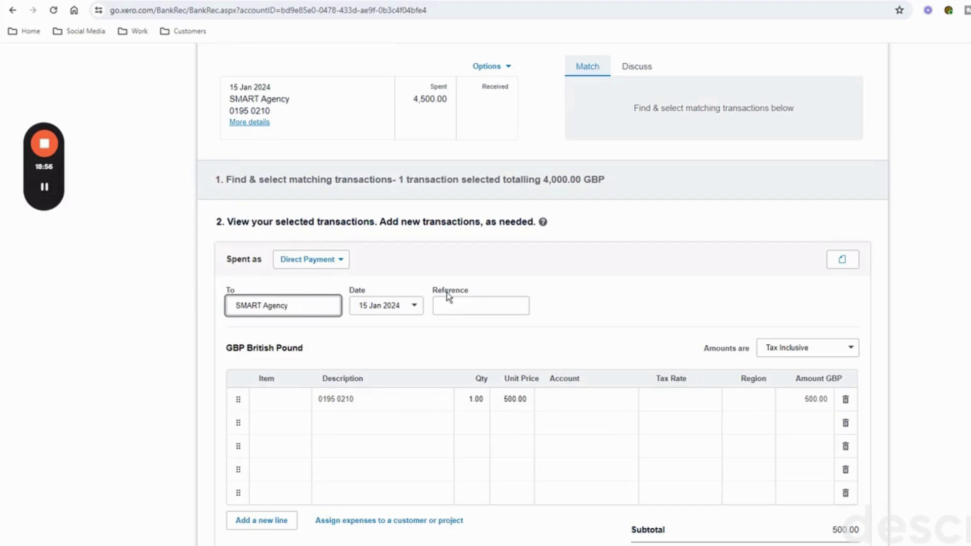
{"action": "left_click", "coordinate": [340, 260]}
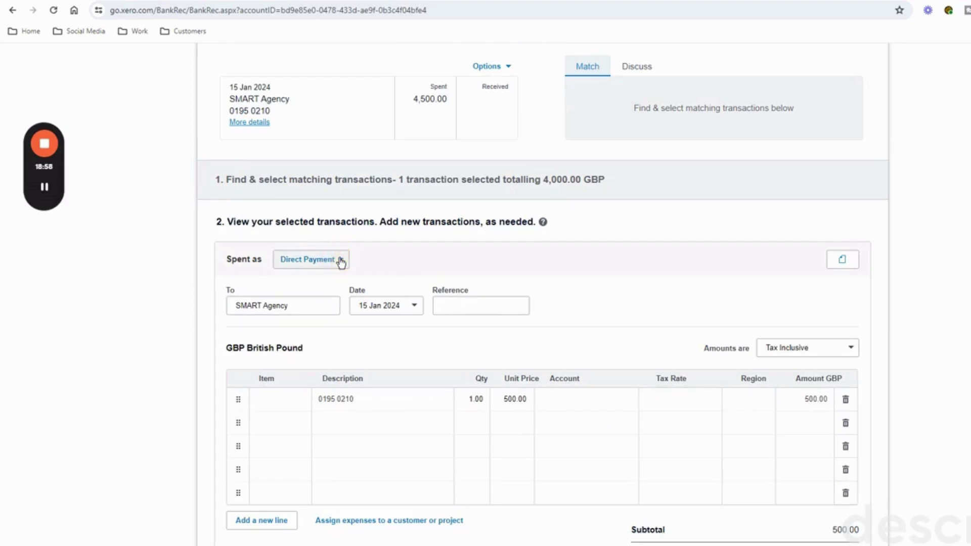
{"action": "left_click", "coordinate": [339, 261]}
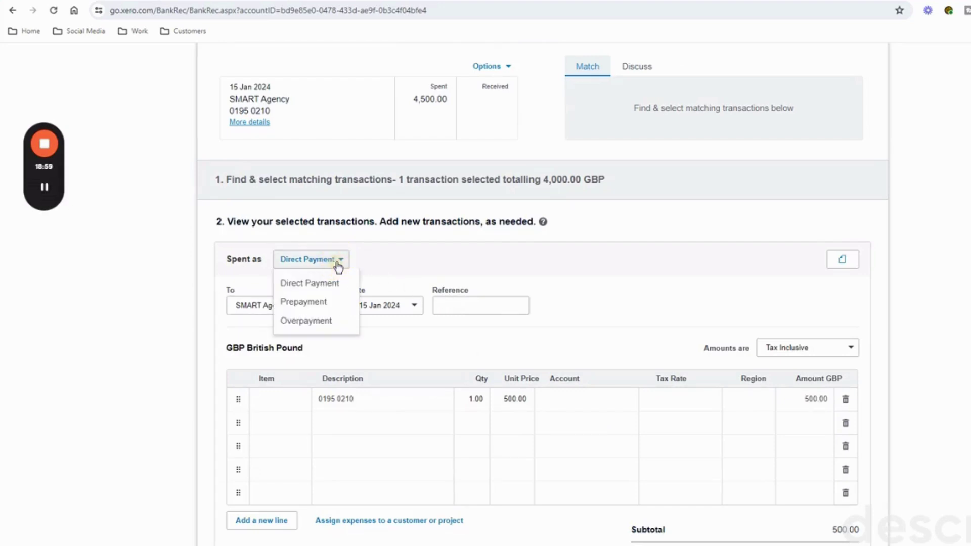
{"action": "left_click", "coordinate": [317, 320]}
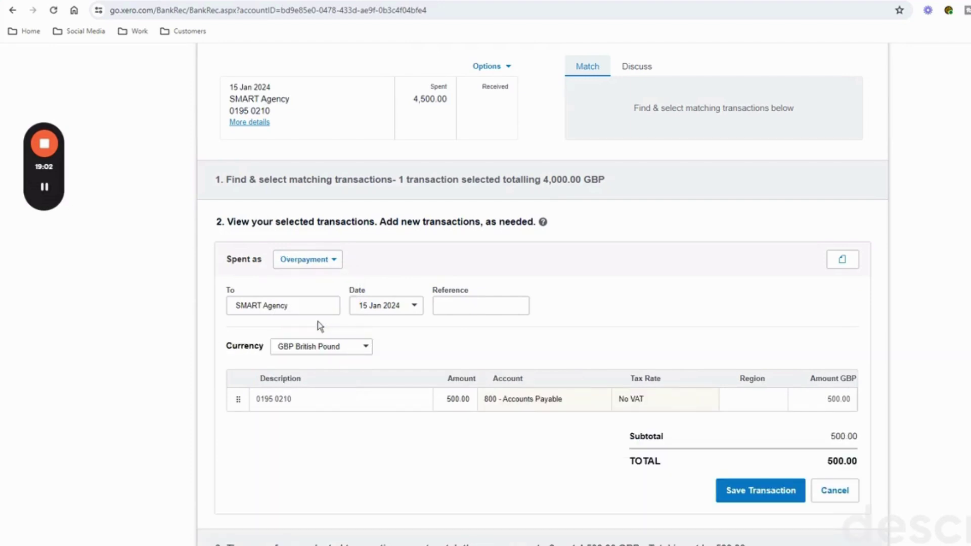
{"action": "scroll", "coordinate": [429, 333], "scroll_direction": "down", "scroll_amount": 1}
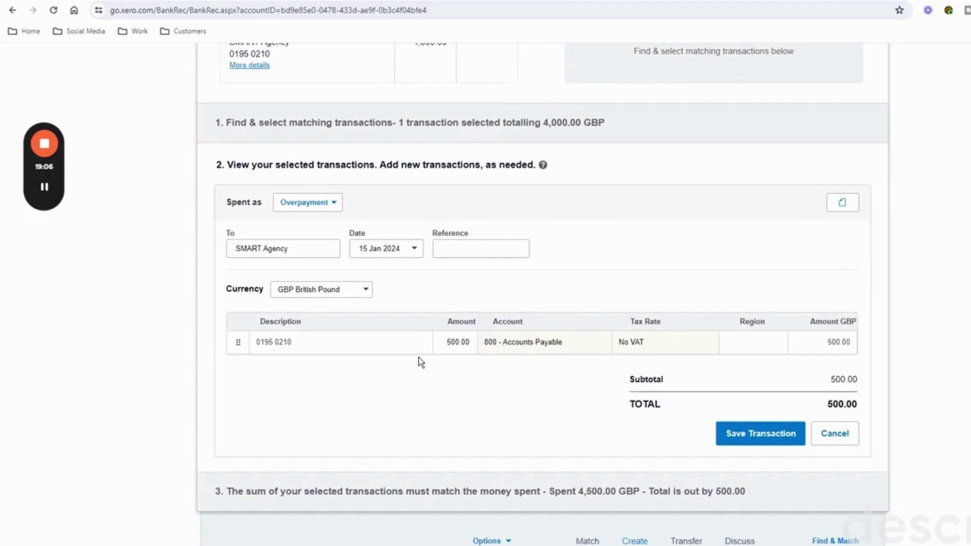
{"action": "scroll", "coordinate": [420, 362], "scroll_direction": "up", "scroll_amount": 5}
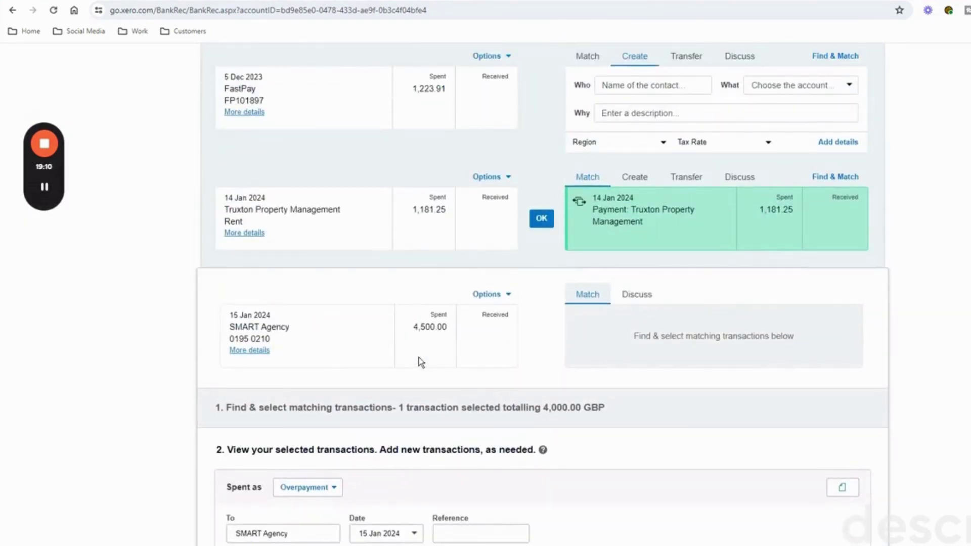
{"action": "scroll", "coordinate": [420, 362], "scroll_direction": "down", "scroll_amount": 4}
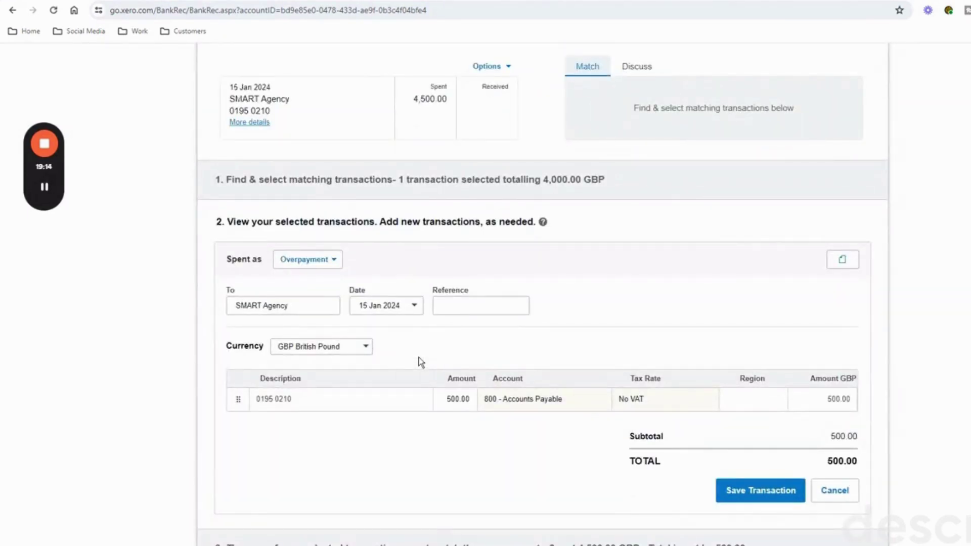
{"action": "scroll", "coordinate": [420, 361], "scroll_direction": "down", "scroll_amount": 1}
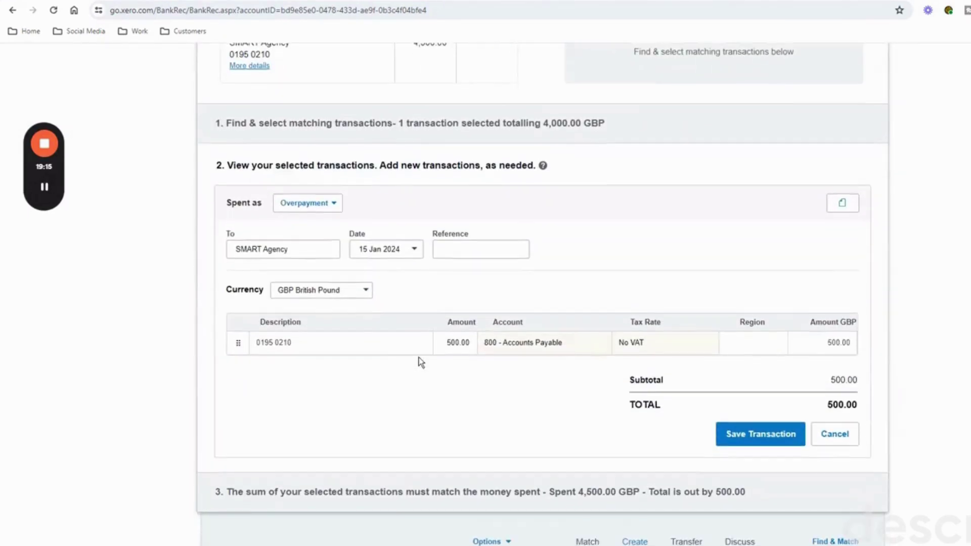
{"action": "left_click", "coordinate": [760, 434]}
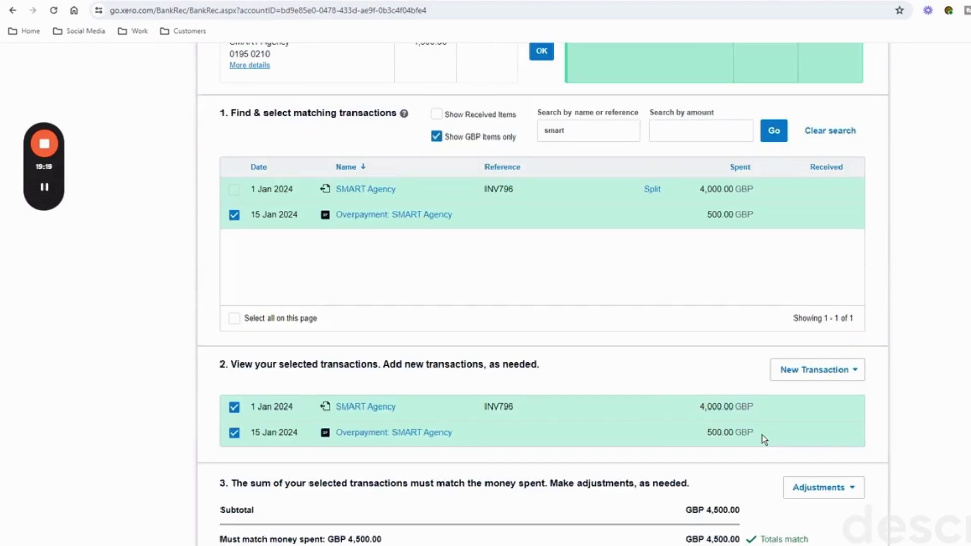
Reconcile the SMART Agency 4,500.00 bank line against bill INV796 and the 500.00 overpayment
{"action": "scroll", "coordinate": [647, 378], "scroll_direction": "up", "scroll_amount": 1}
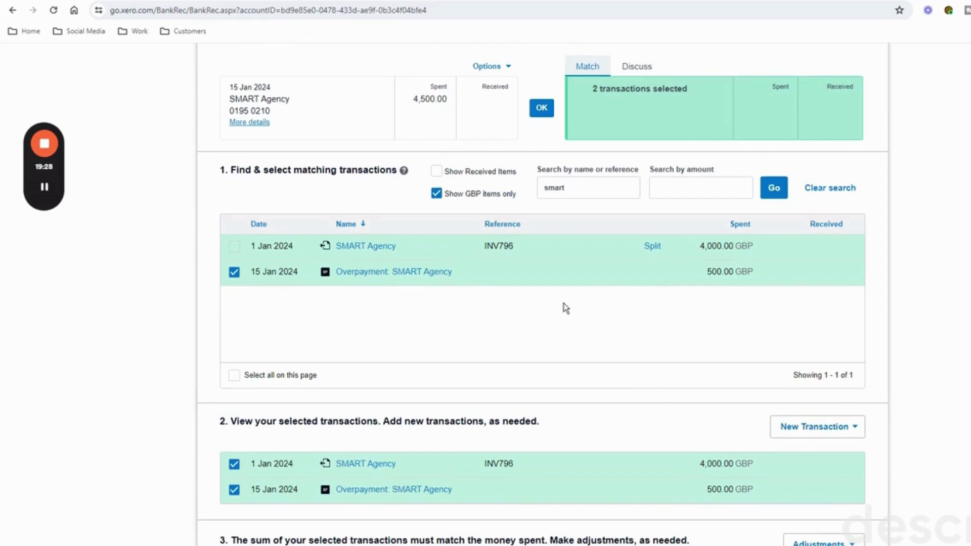
{"action": "scroll", "coordinate": [565, 308], "scroll_direction": "up", "scroll_amount": 2}
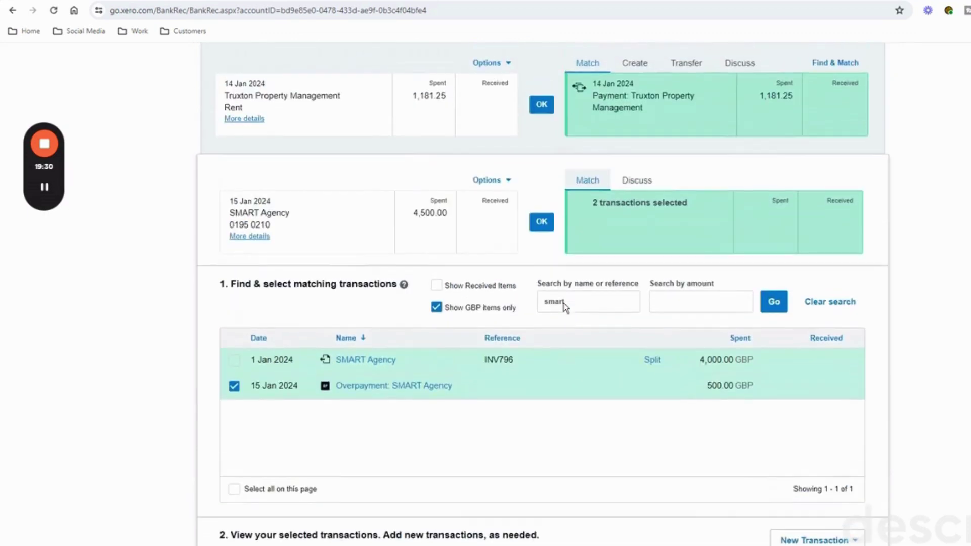
{"action": "left_click", "coordinate": [541, 222]}
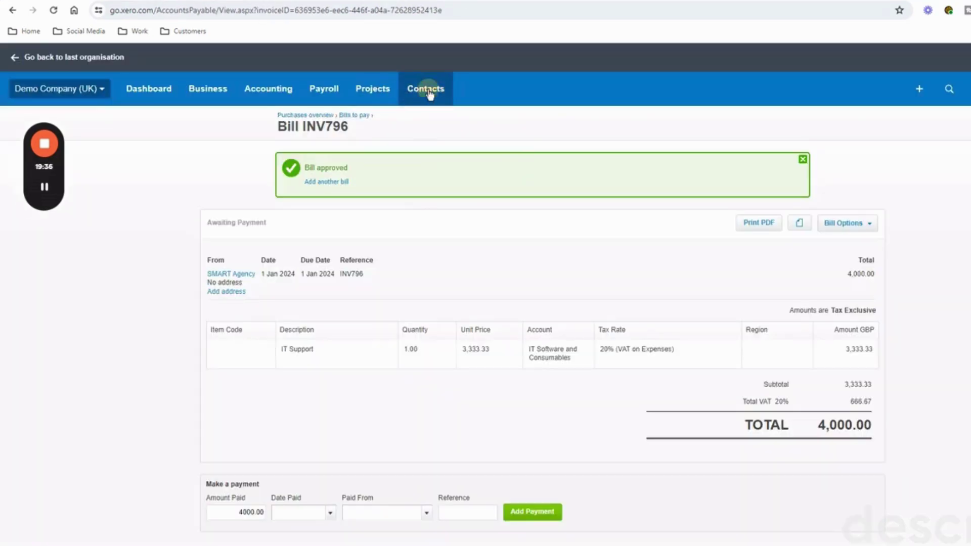
Go from bill INV796 to the suppliers list in the contacts
{"action": "left_click", "coordinate": [427, 89]}
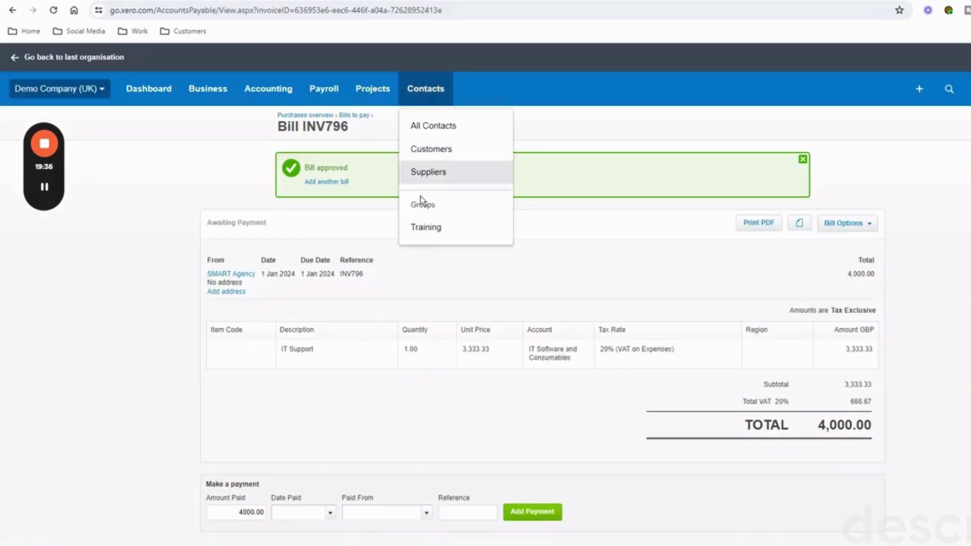
{"action": "left_click", "coordinate": [419, 171]}
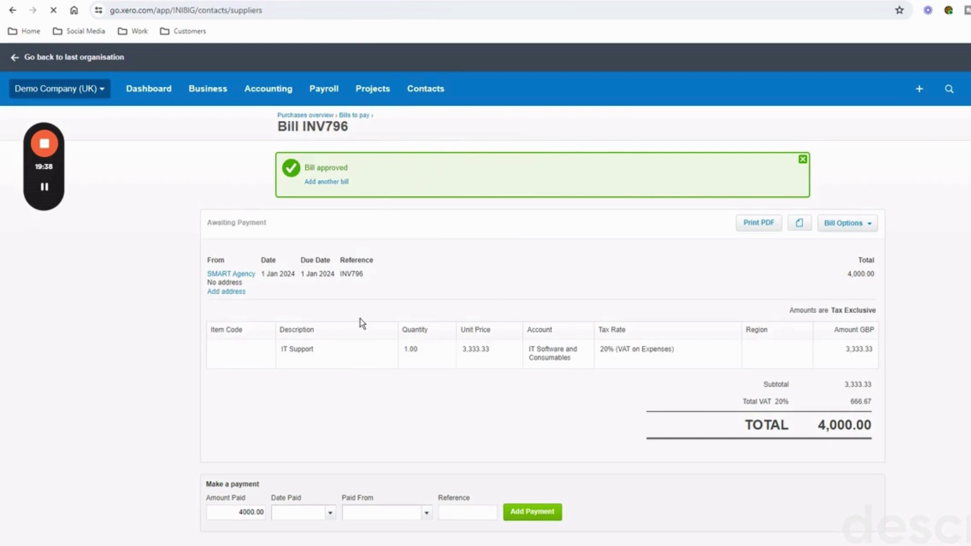